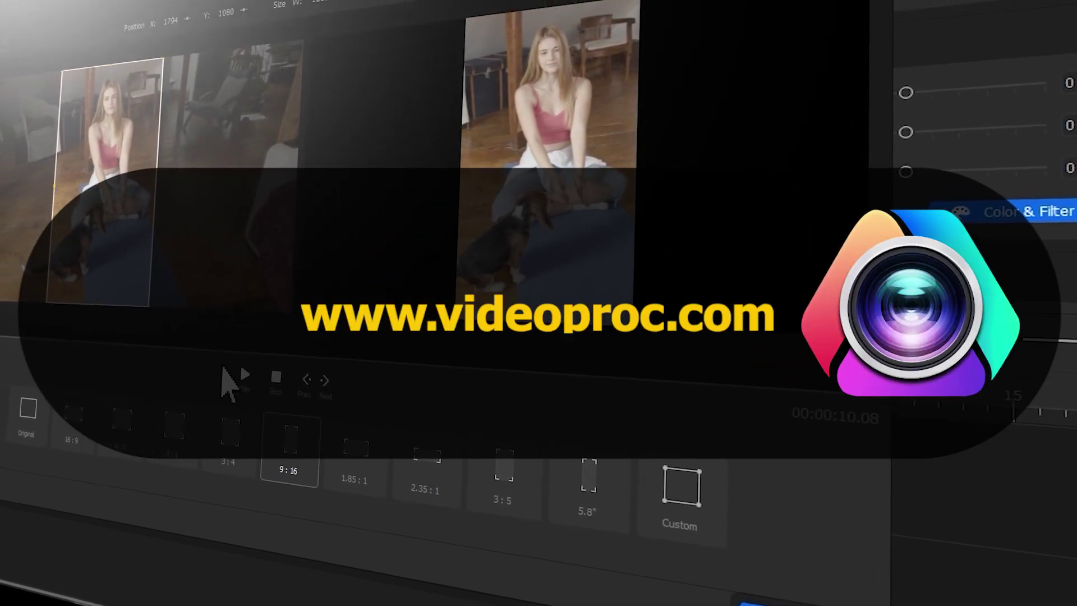
Append Rock cave, Sky in the rock cave, and both cliff clips to the timeline end
{"action": "left_click", "coordinate": [242, 373]}
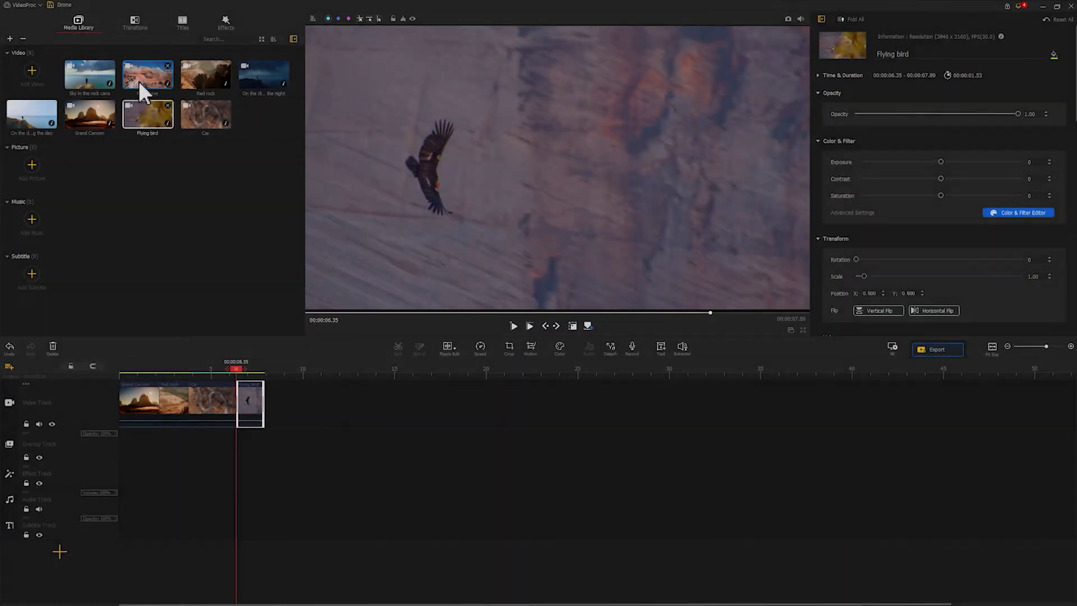
{"action": "left_click_drag", "start_coordinate": [139, 90], "coordinate": [283, 398]}
{"action": "left_click_drag", "start_coordinate": [90, 83], "coordinate": [382, 401]}
{"action": "left_click_drag", "start_coordinate": [28, 106], "coordinate": [402, 409]}
{"action": "left_click_drag", "start_coordinate": [271, 69], "coordinate": [443, 415]}
Split the Grand Canyon clip at about 1.33 s and delete its right piece
{"action": "left_click", "coordinate": [125, 375]}
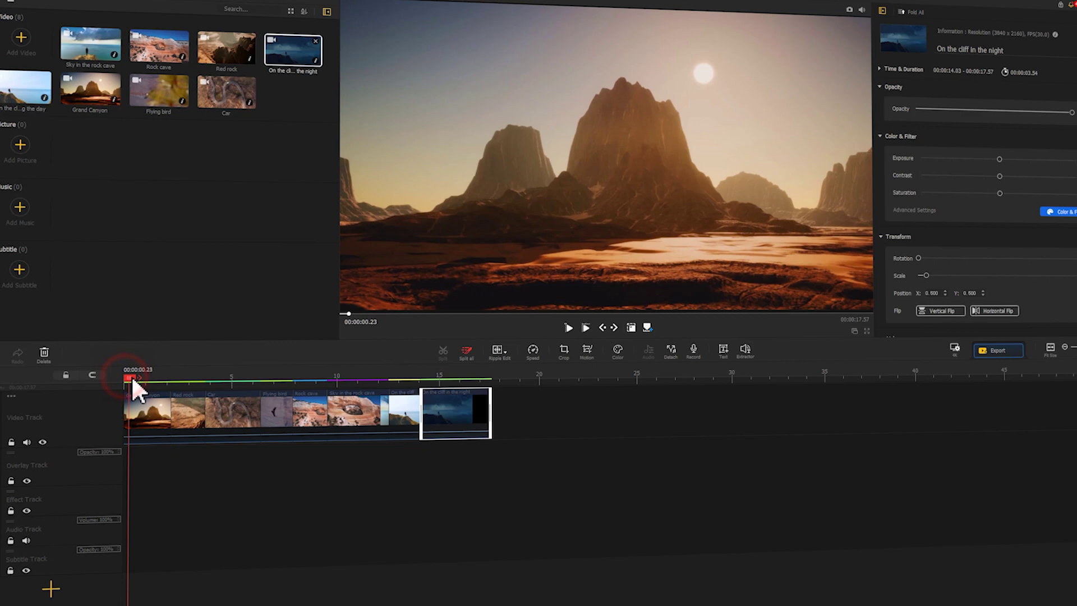
{"action": "left_click_drag", "start_coordinate": [132, 380], "coordinate": [156, 379]}
{"action": "left_click", "coordinate": [153, 408]}
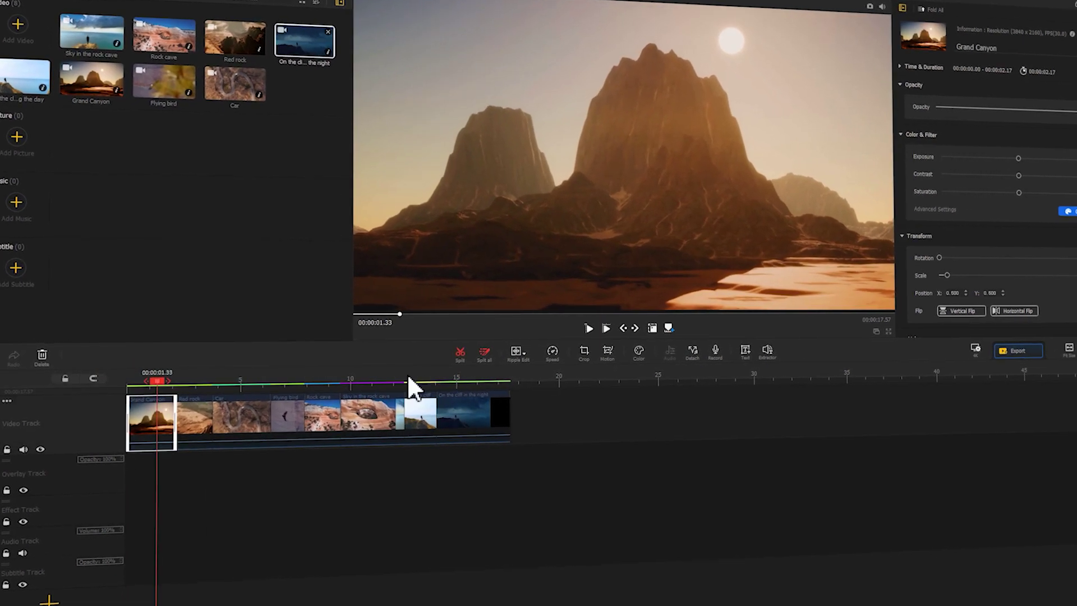
{"action": "left_click", "coordinate": [460, 353]}
{"action": "left_click", "coordinate": [173, 435]}
{"action": "key", "text": "Delete"}
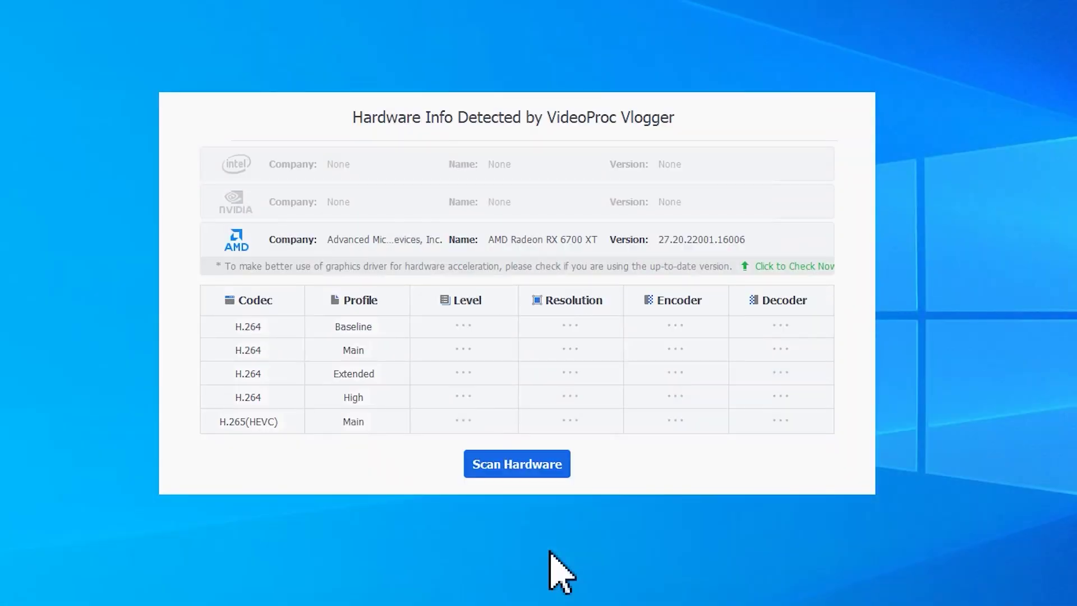
Run Scan Hardware to list H.264 and HEVC encode/decode acceleration support
{"action": "left_click", "coordinate": [528, 468]}
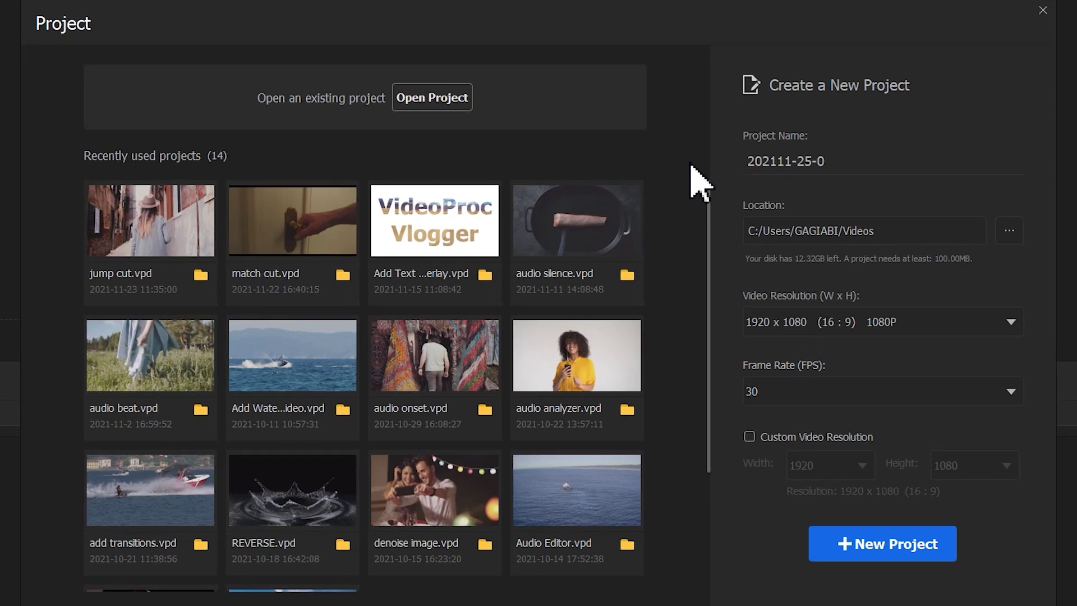
Name the project 'interface' and set its location to the Desktop
{"action": "left_click", "coordinate": [855, 158]}
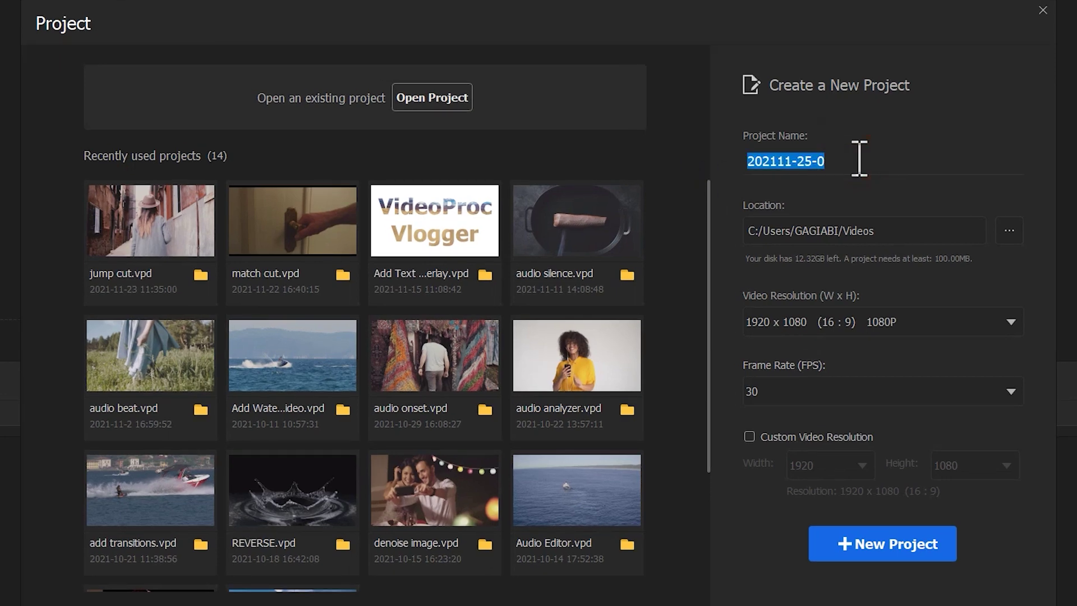
{"action": "type", "text": "interface"}
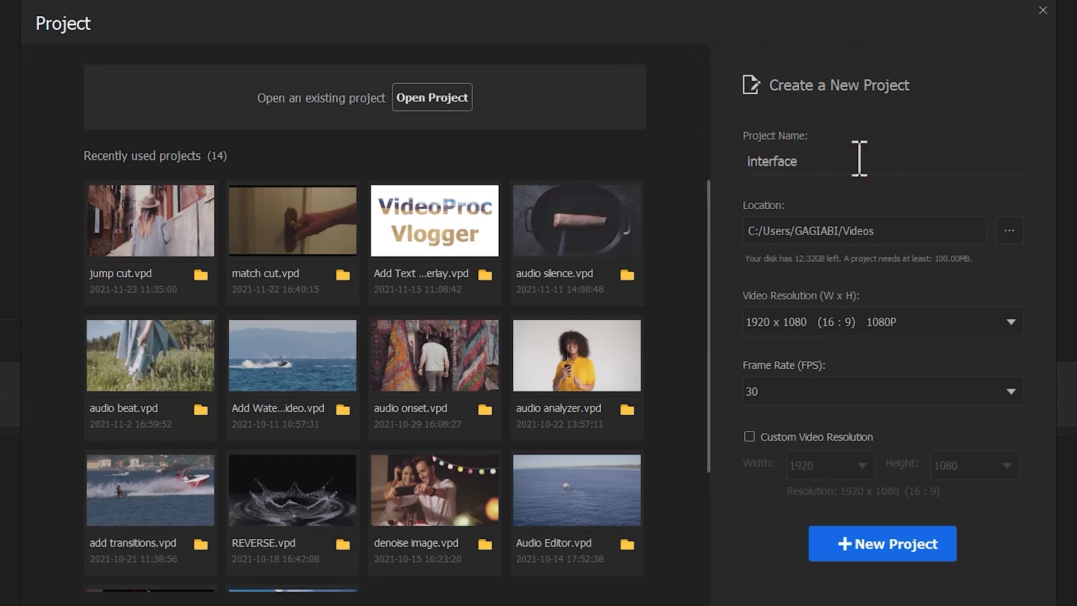
{"action": "left_click", "coordinate": [1006, 232]}
{"action": "left_click", "coordinate": [106, 119]}
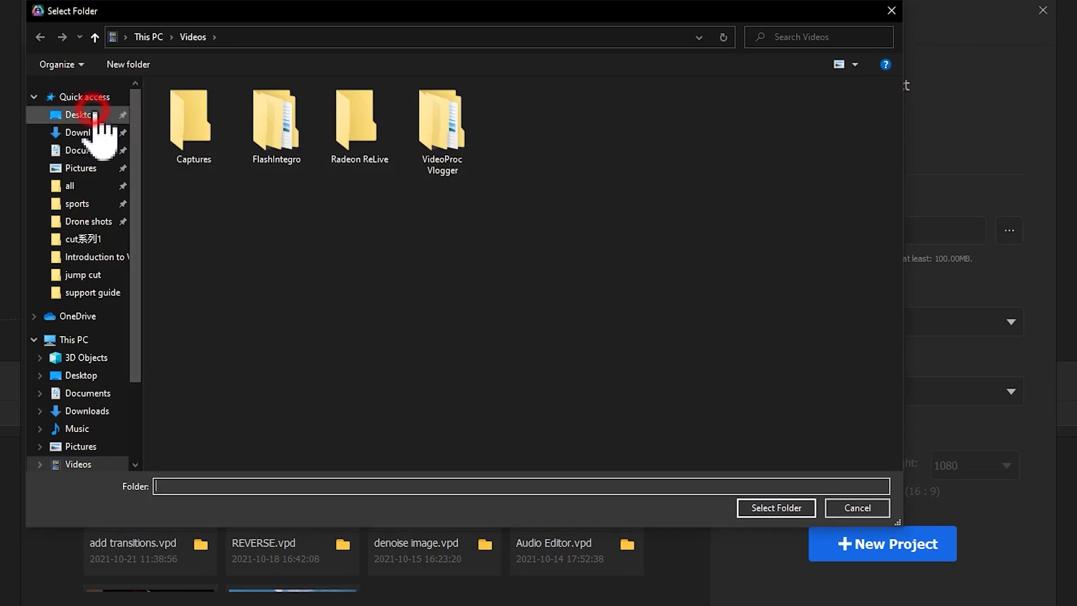
{"action": "left_click", "coordinate": [792, 507]}
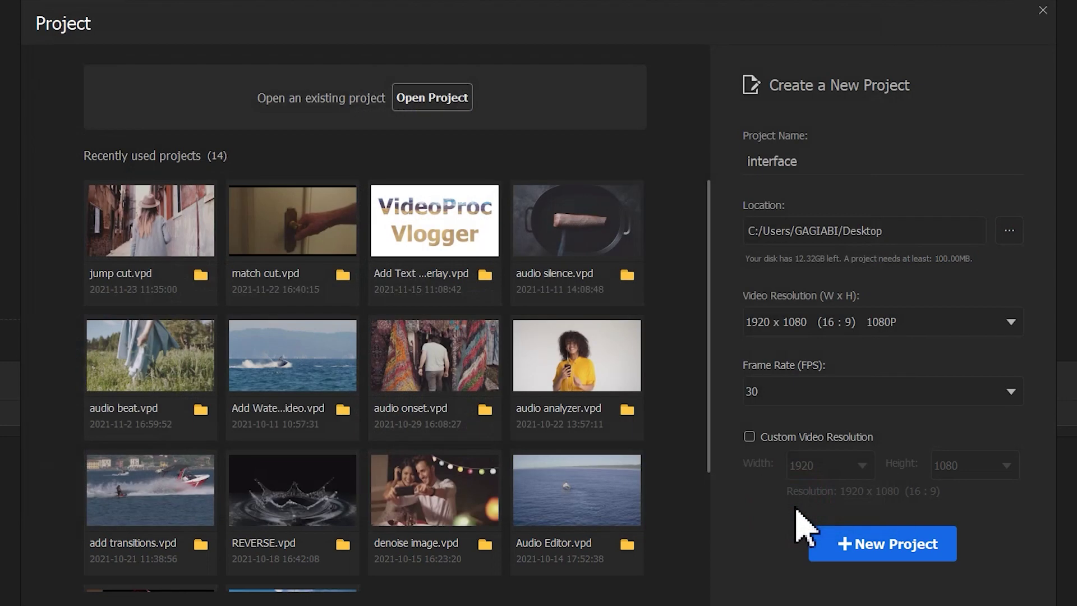
Keep 1920 x 1080 1080P at 30 fps and create the project
{"action": "left_click", "coordinate": [870, 330]}
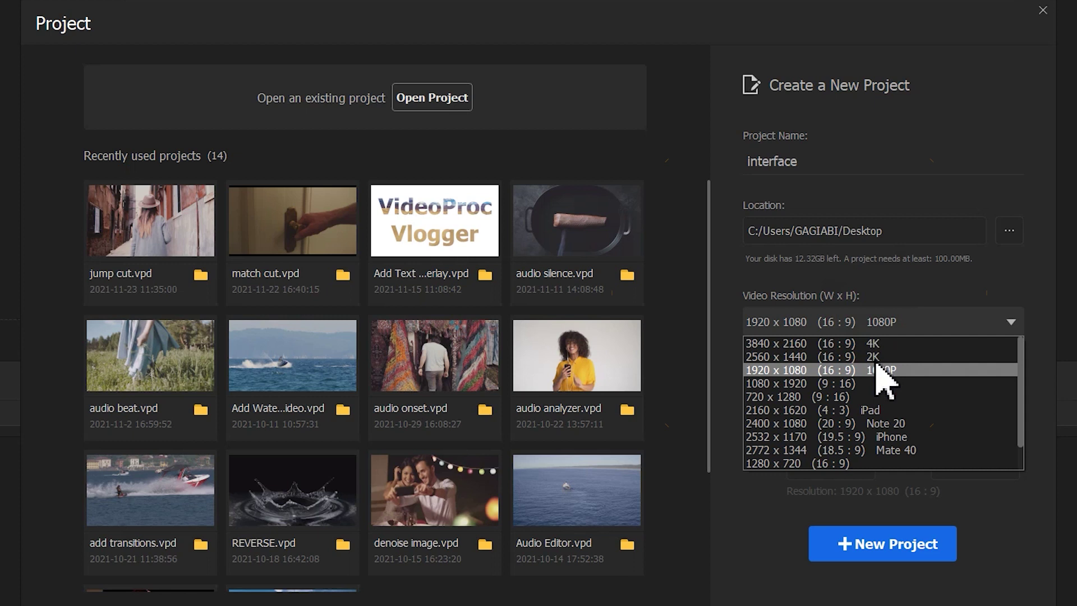
{"action": "left_click", "coordinate": [878, 372]}
{"action": "left_click", "coordinate": [879, 391]}
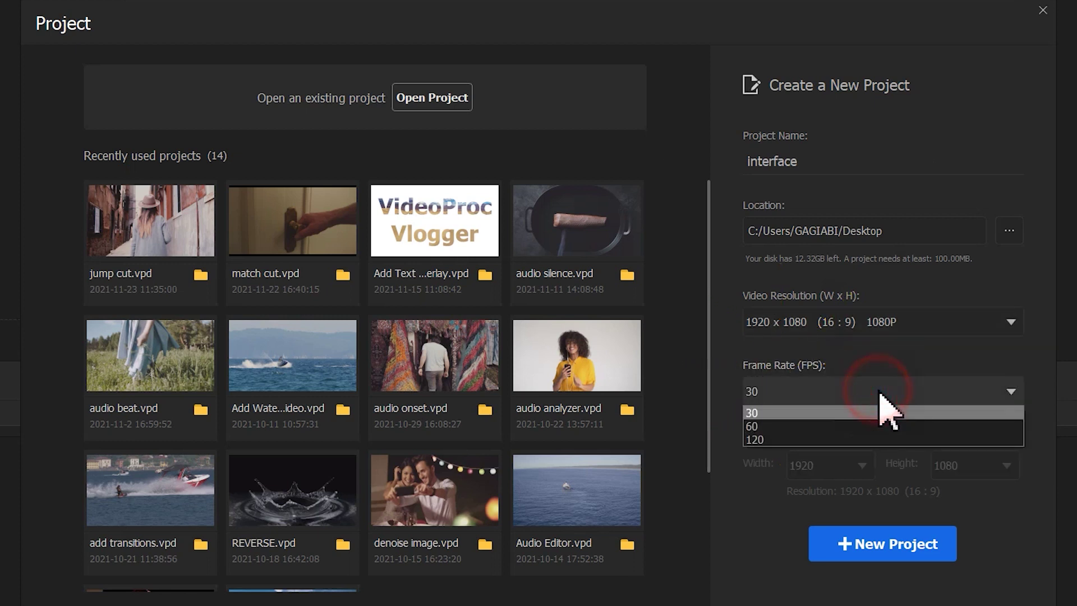
{"action": "left_click", "coordinate": [878, 412]}
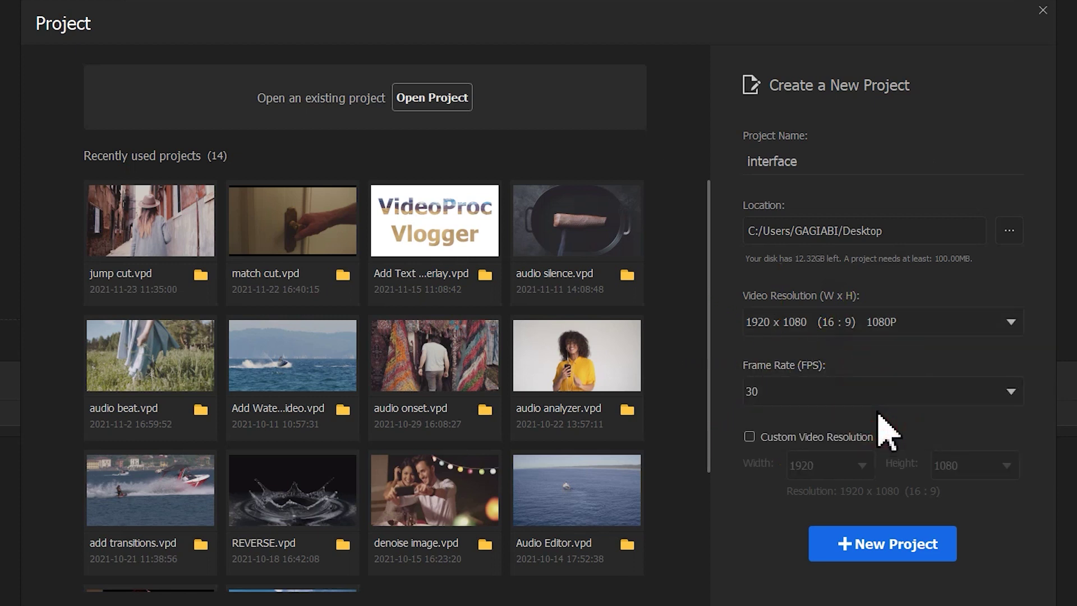
{"action": "left_click", "coordinate": [905, 547]}
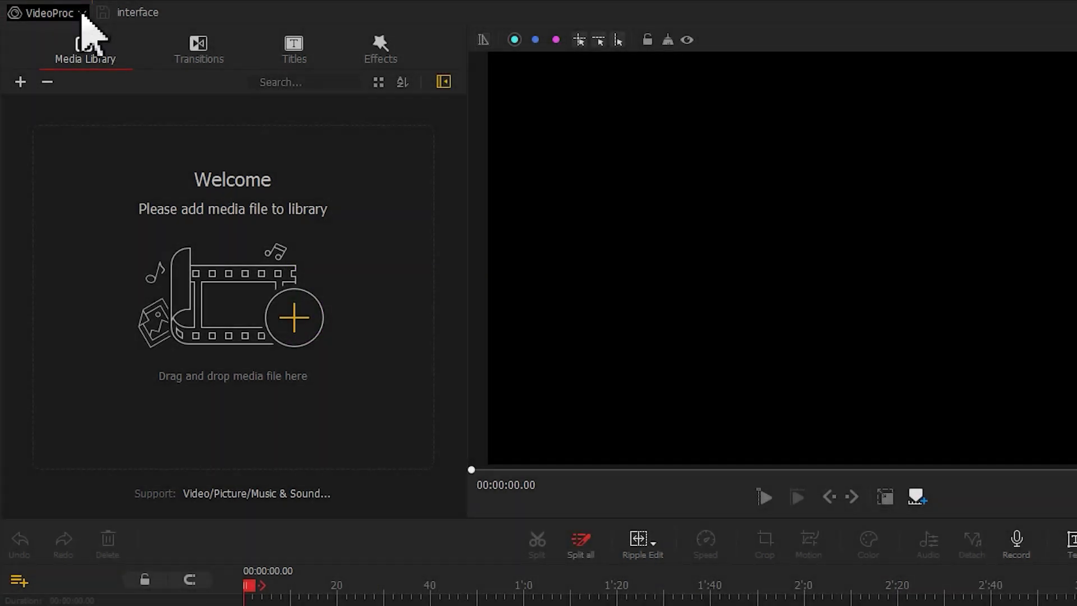
Open the project Desktop/audio beat/audio beat.vpd
{"action": "left_click", "coordinate": [82, 13]}
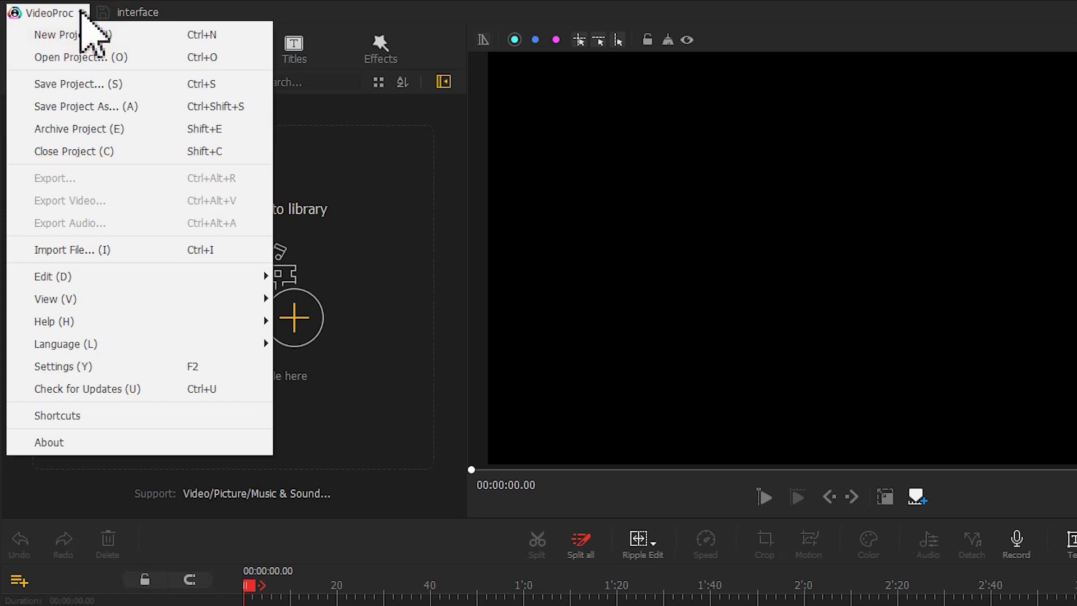
{"action": "left_click", "coordinate": [96, 34]}
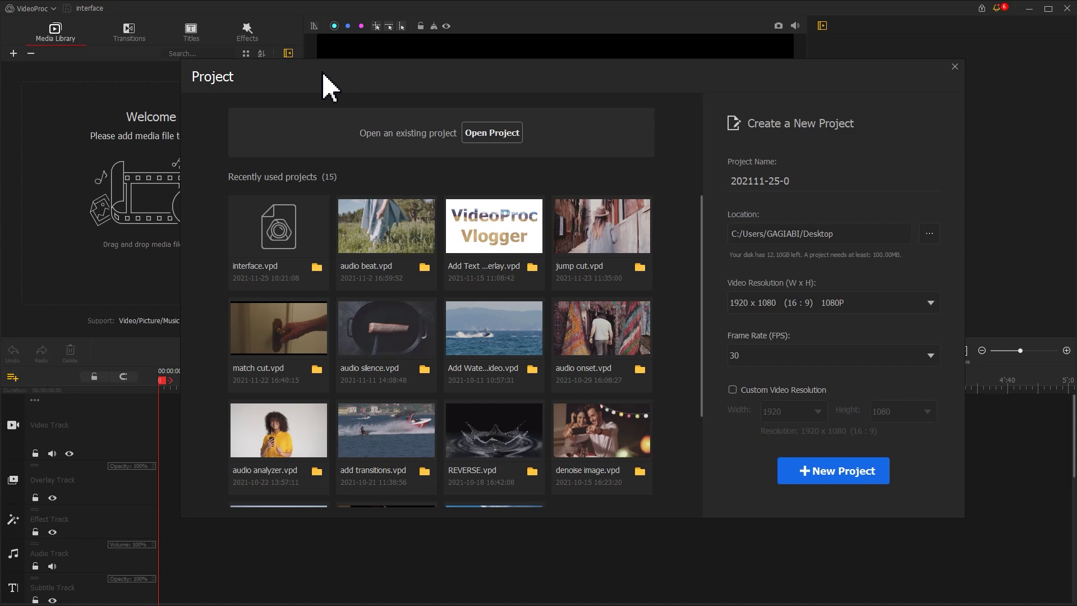
{"action": "left_click", "coordinate": [45, 9]}
{"action": "left_click", "coordinate": [62, 39]}
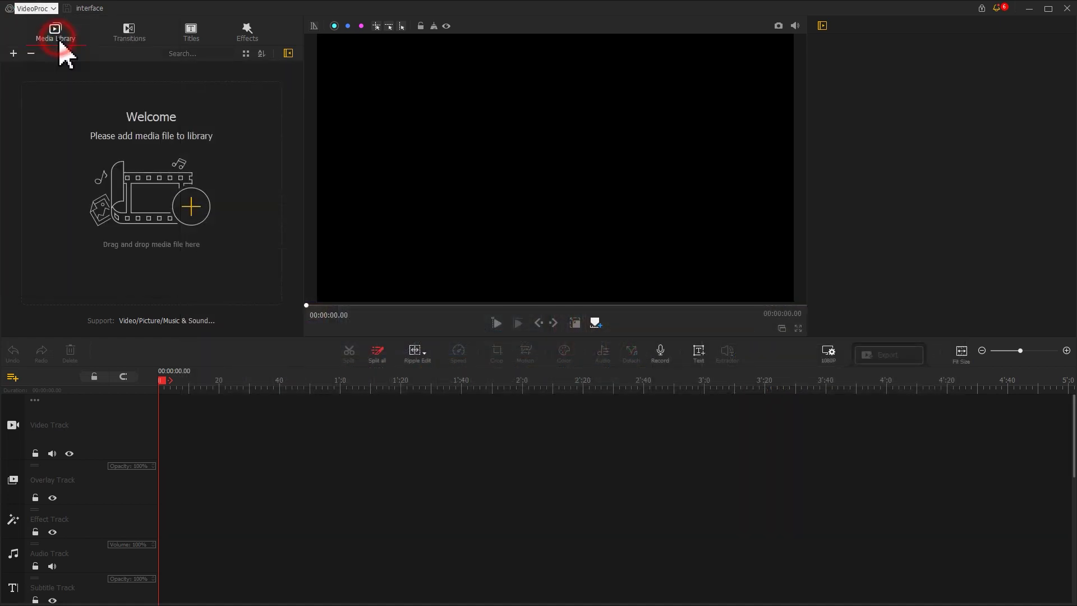
{"action": "left_click", "coordinate": [132, 28]}
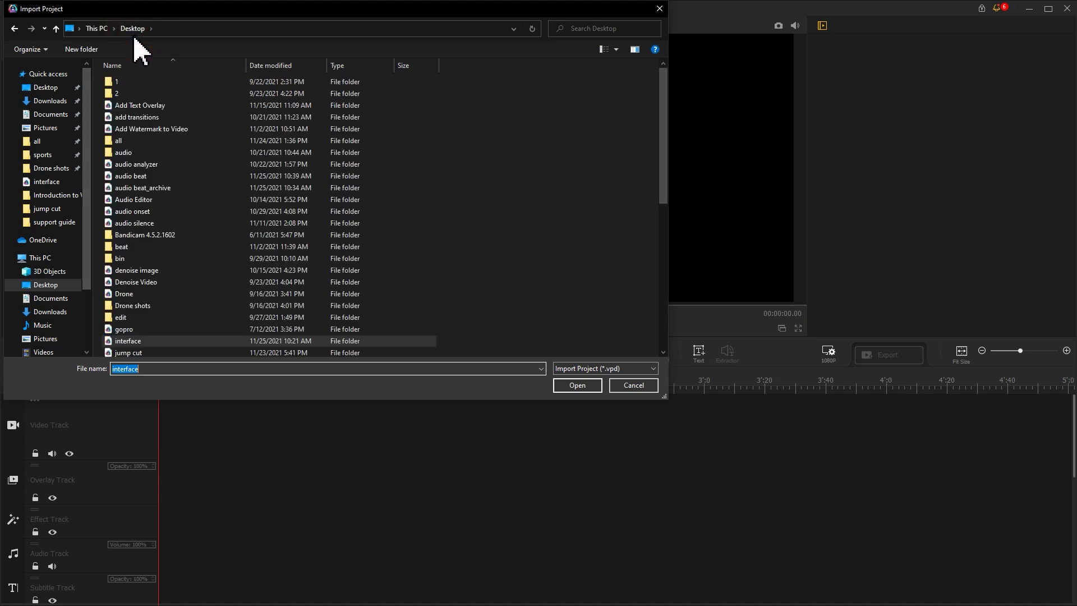
{"action": "double_click", "coordinate": [164, 176]}
{"action": "left_click", "coordinate": [153, 82]}
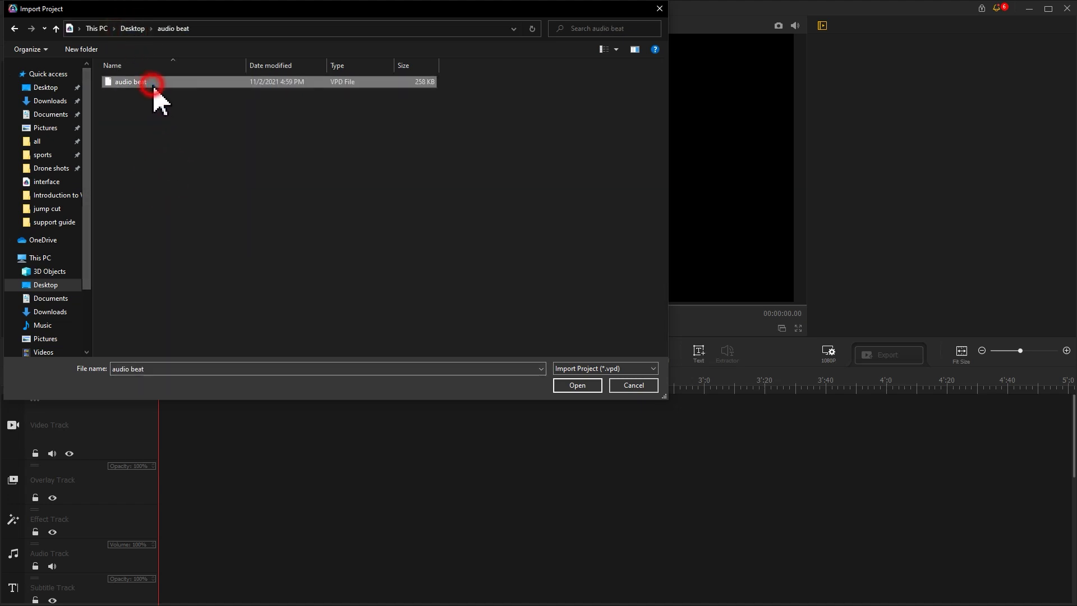
{"action": "left_click", "coordinate": [153, 82]}
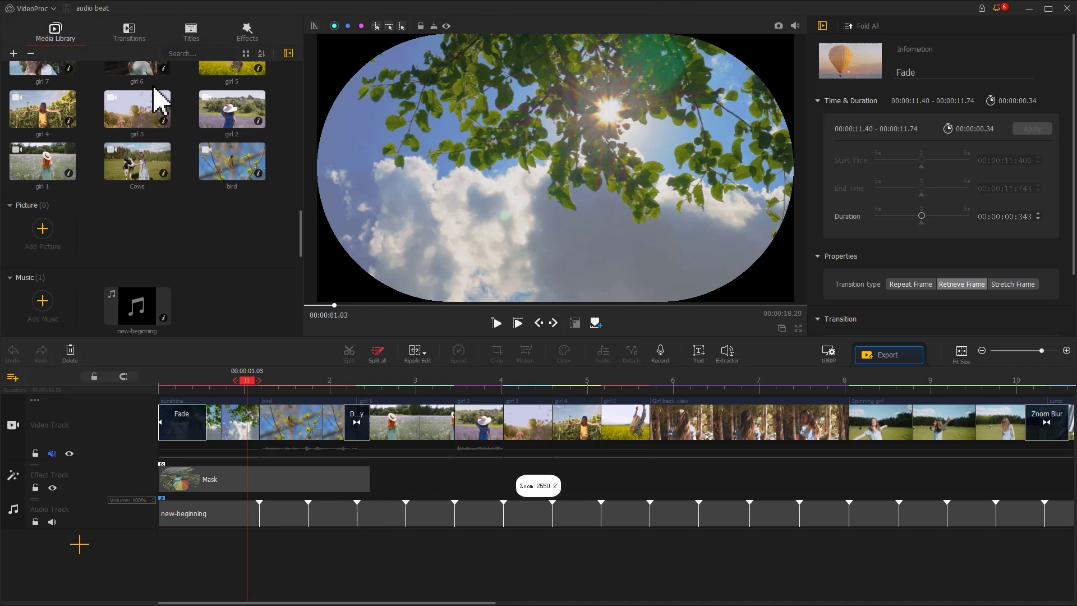
Archive the audio beat project with its source files to the Desktop
{"action": "left_click", "coordinate": [31, 8]}
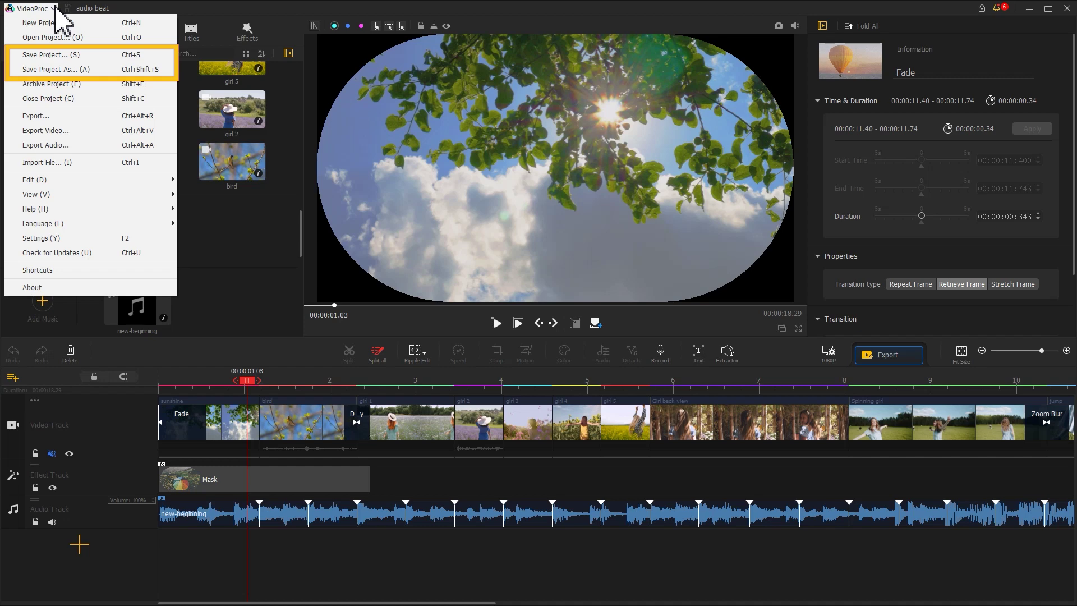
{"action": "left_click", "coordinate": [90, 84]}
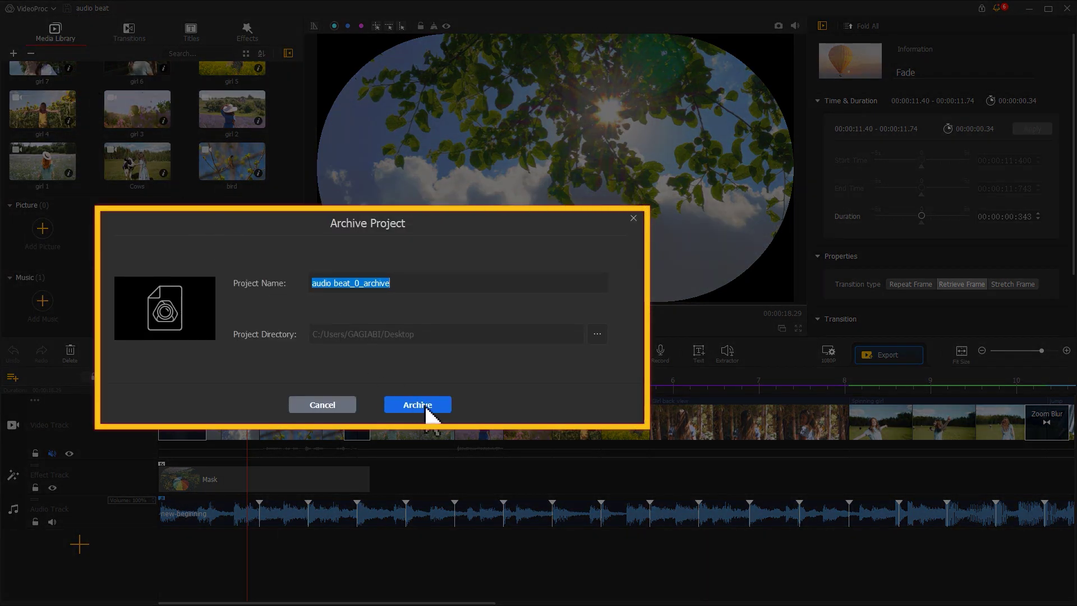
{"action": "left_click", "coordinate": [425, 411]}
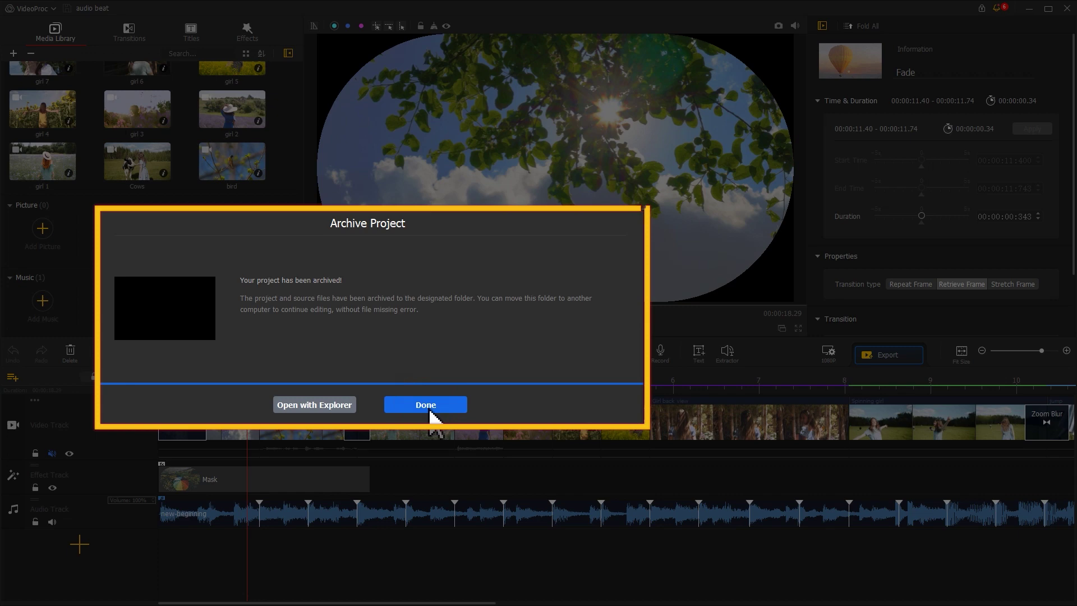
{"action": "left_click", "coordinate": [429, 406]}
{"action": "left_click", "coordinate": [55, 10]}
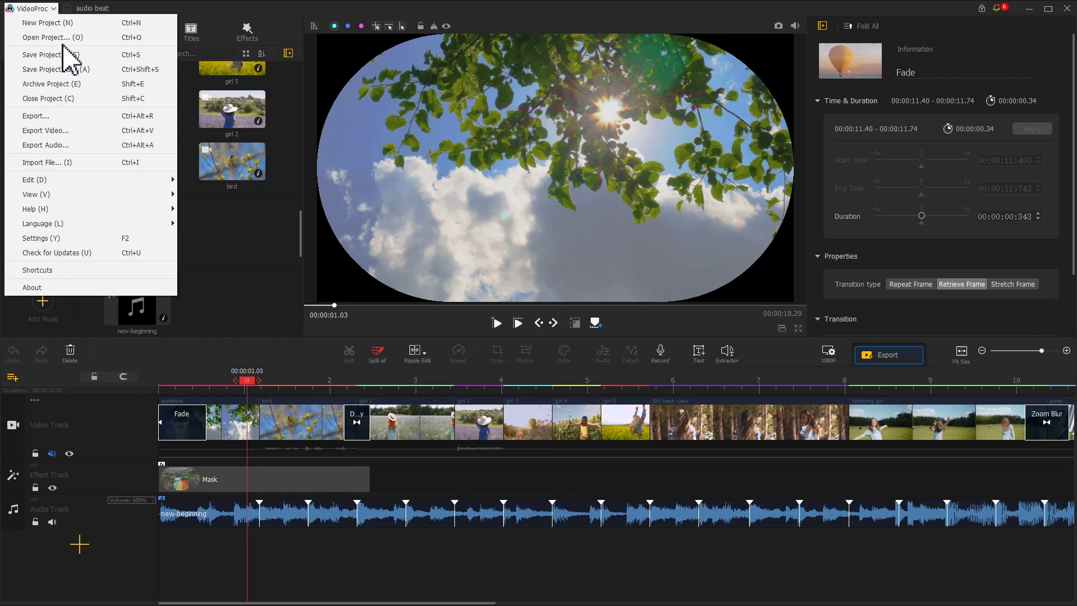
{"action": "left_click", "coordinate": [67, 98]}
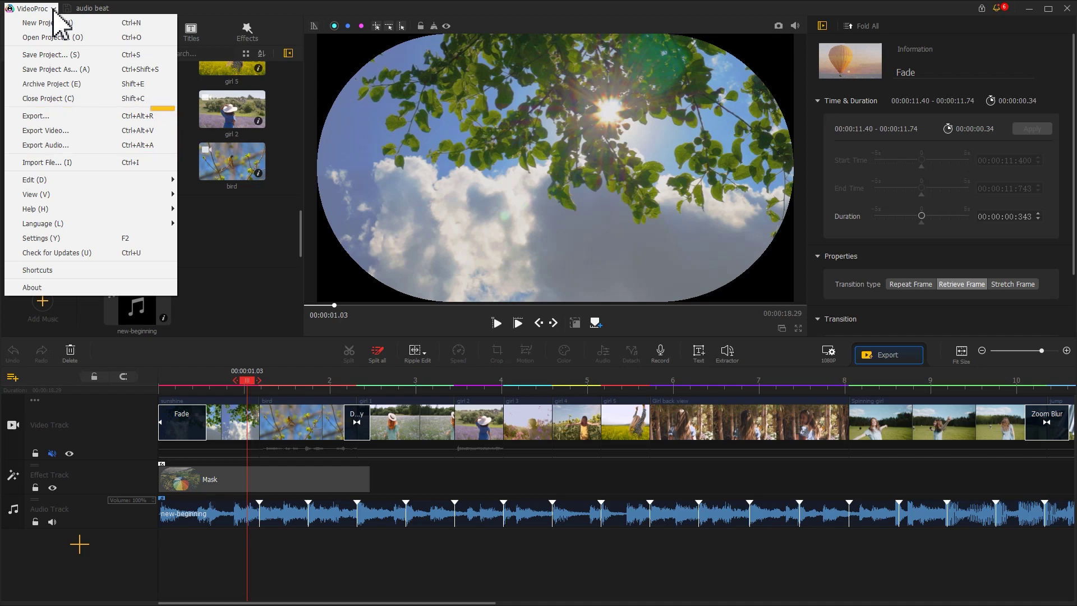
Check the MP3, M4A and FLAC export formats, then bring up Import File
{"action": "left_click", "coordinate": [83, 114]}
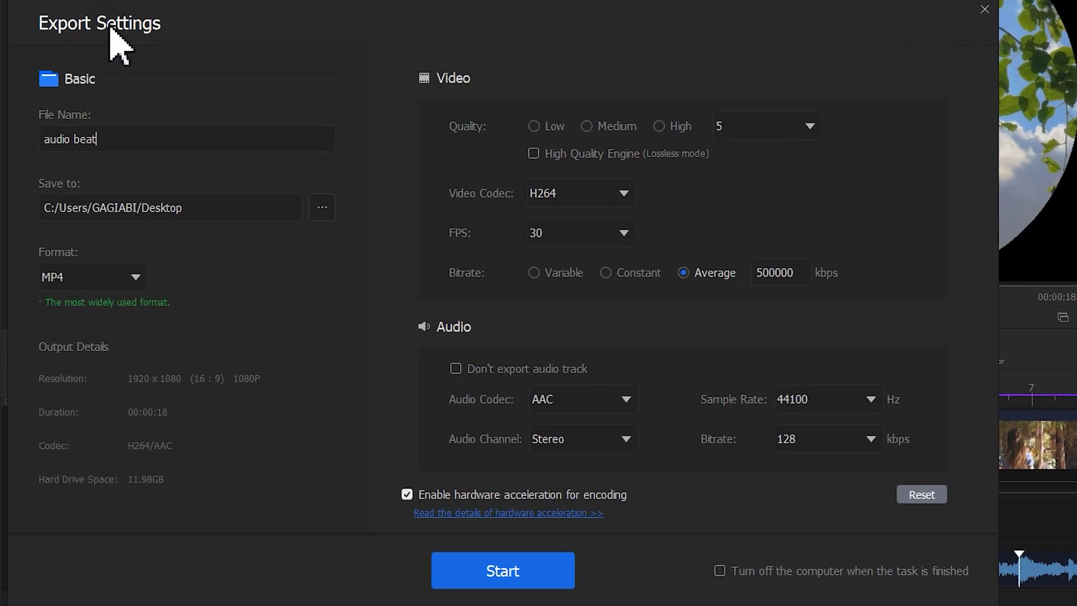
{"action": "left_click", "coordinate": [143, 274]}
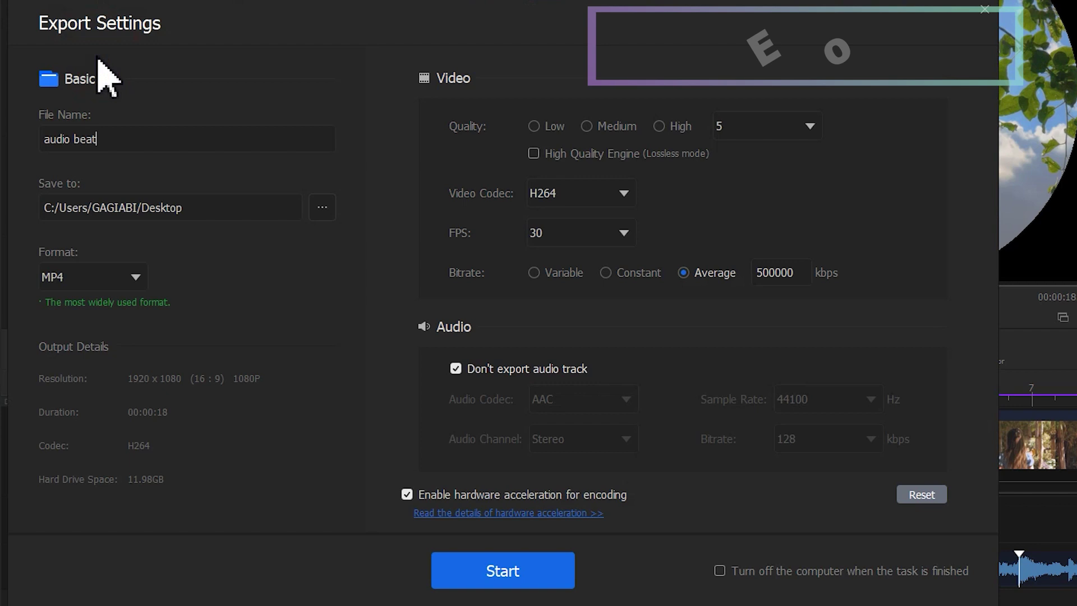
{"action": "left_click", "coordinate": [134, 268]}
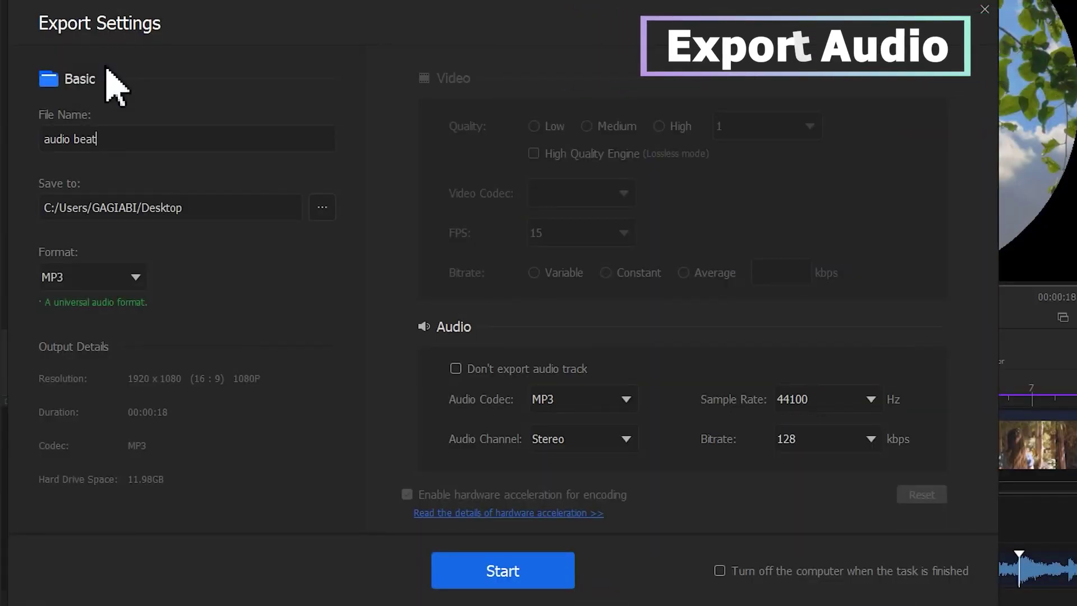
{"action": "left_click", "coordinate": [133, 280]}
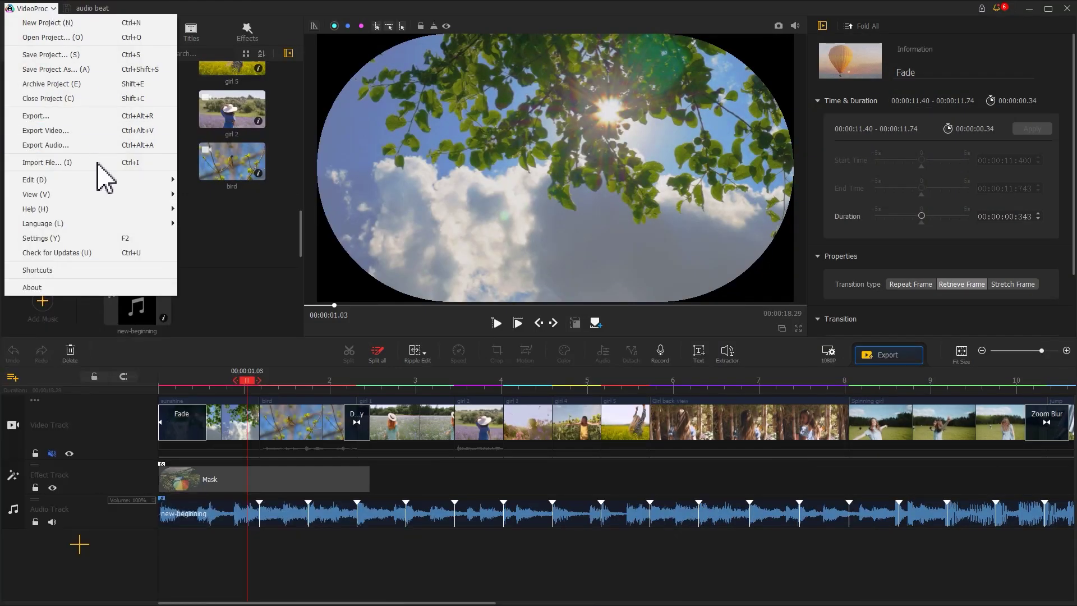
{"action": "left_click", "coordinate": [98, 163]}
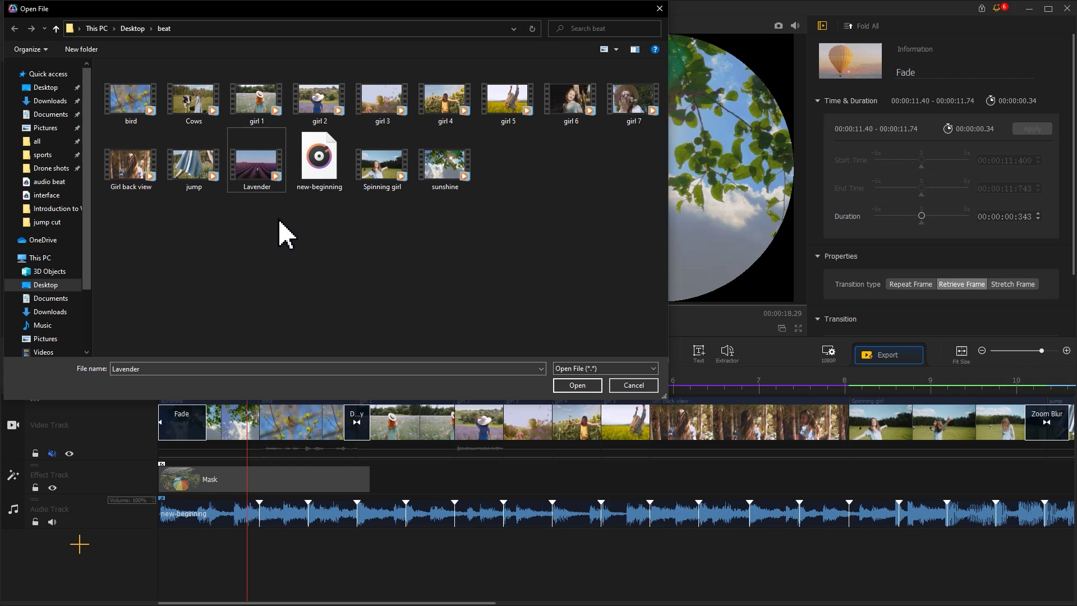
Import the Lavender clip from the beat folder and view the Language options
{"action": "left_click", "coordinate": [267, 181]}
{"action": "left_click", "coordinate": [580, 385]}
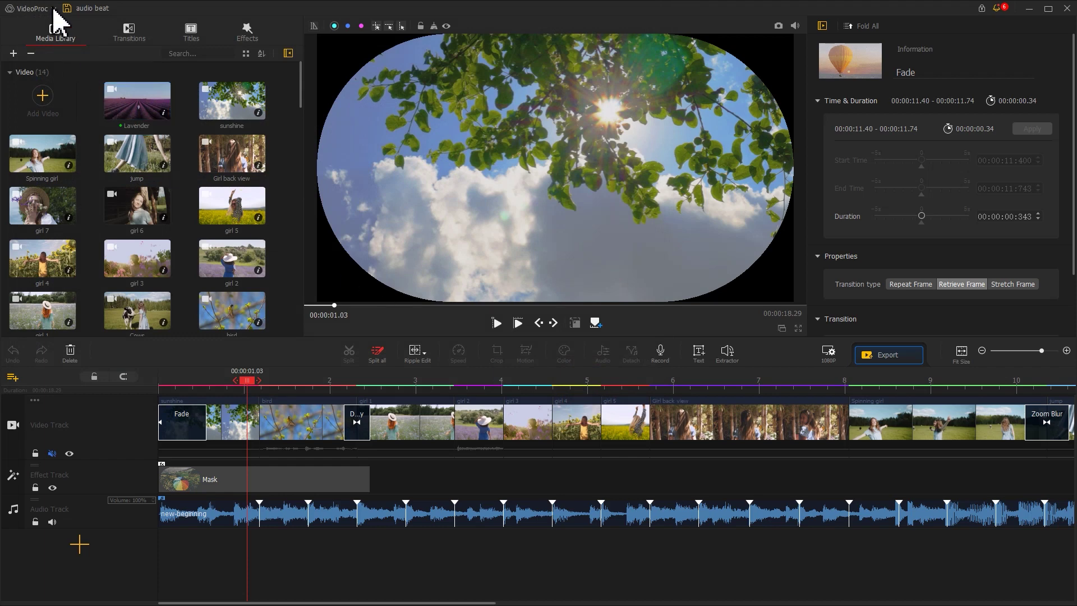
{"action": "left_click", "coordinate": [53, 8]}
{"action": "mouse_move", "coordinate": [93, 178]}
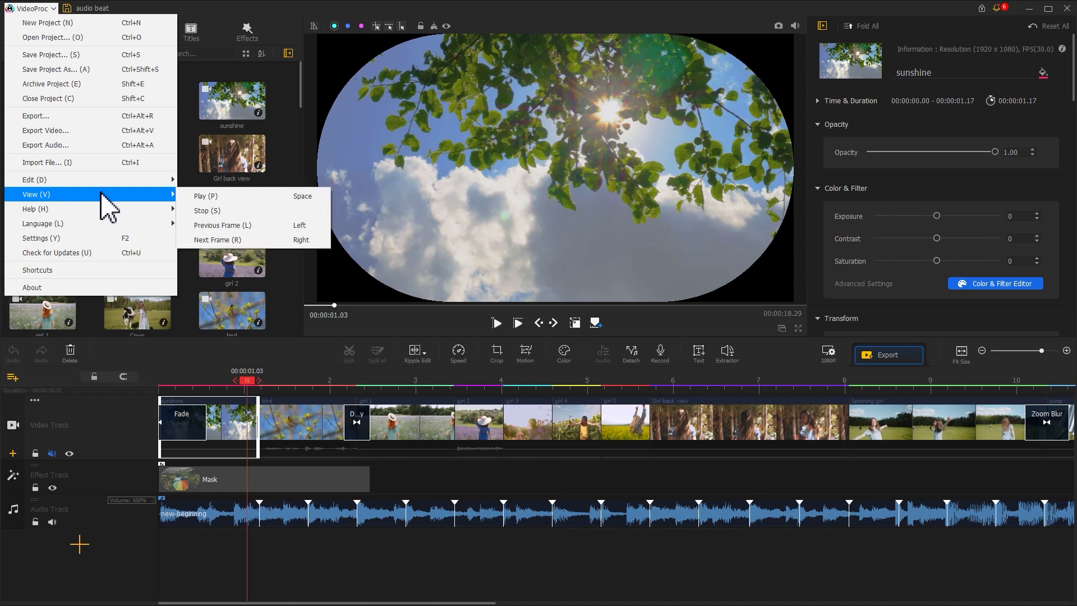
{"action": "mouse_move", "coordinate": [121, 211]}
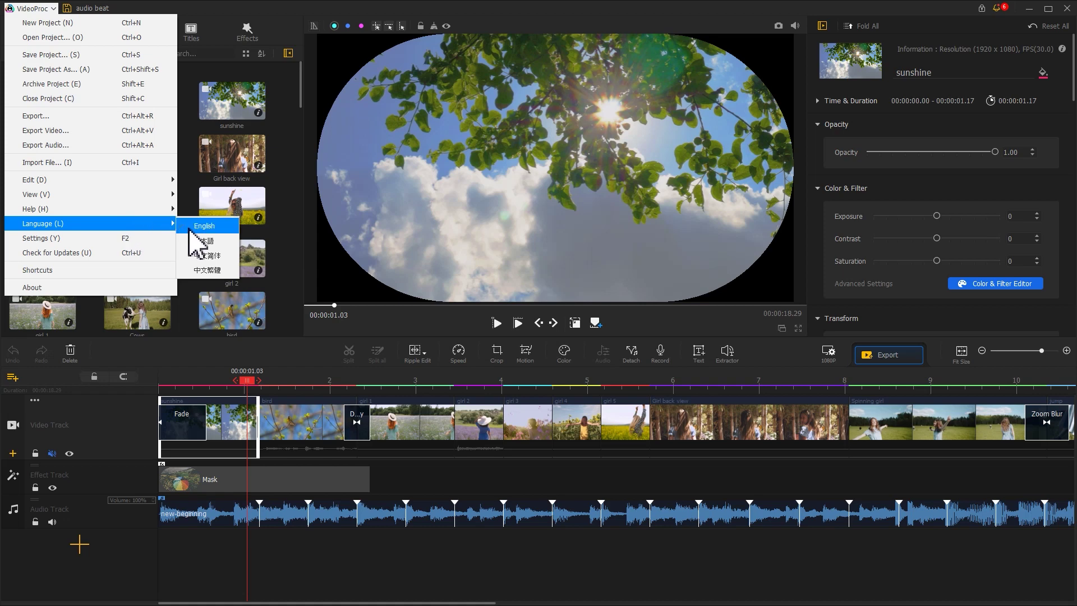
{"action": "left_click", "coordinate": [201, 241]}
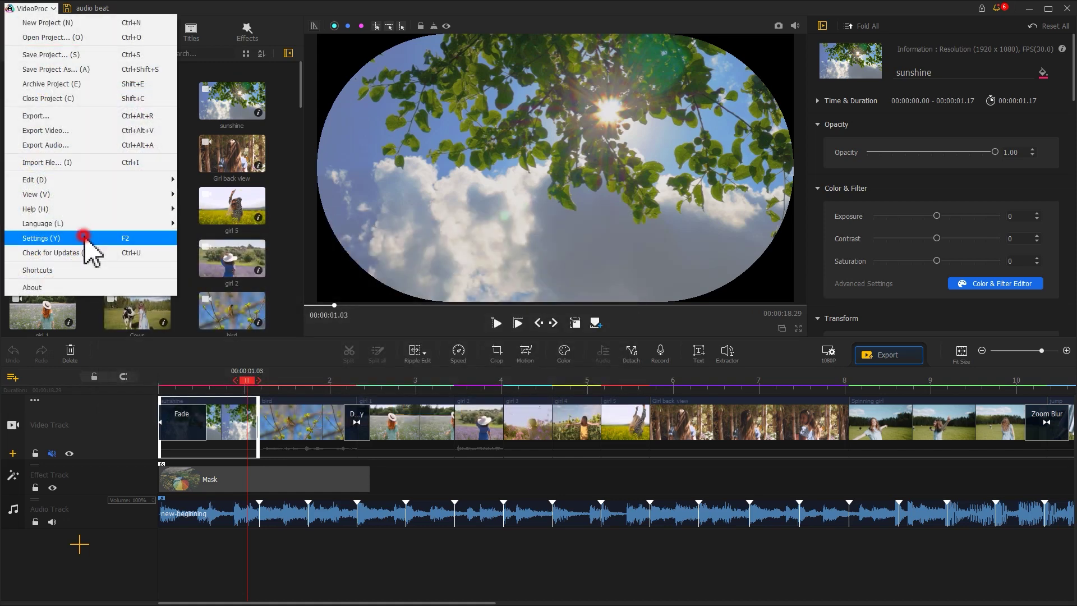
Review the Settings pages: General, Folder, Timeline and GPU
{"action": "left_click", "coordinate": [84, 236]}
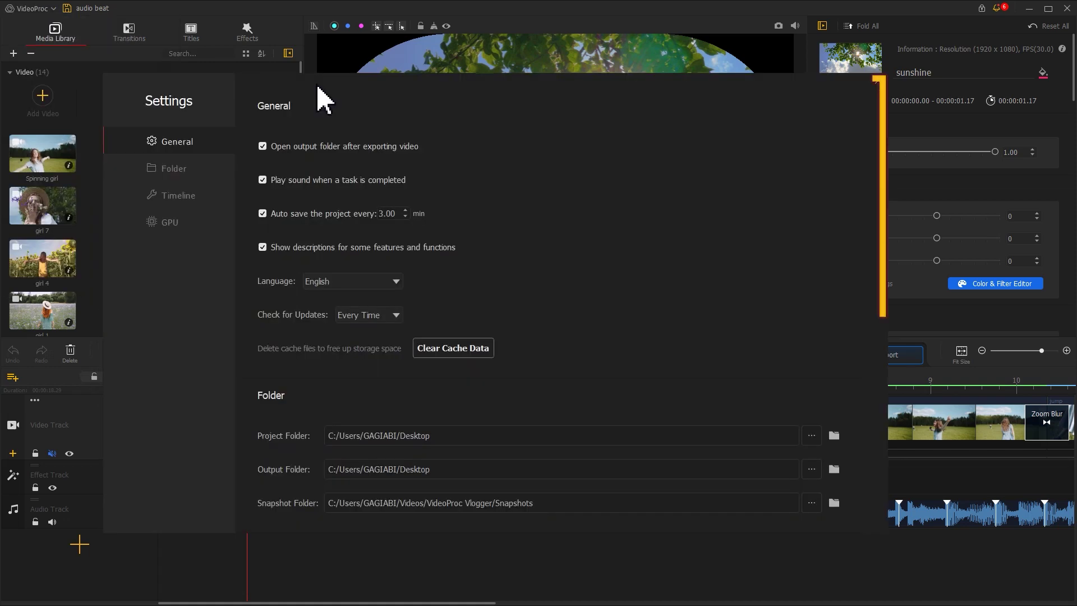
{"action": "left_click", "coordinate": [199, 179]}
{"action": "left_click", "coordinate": [192, 202]}
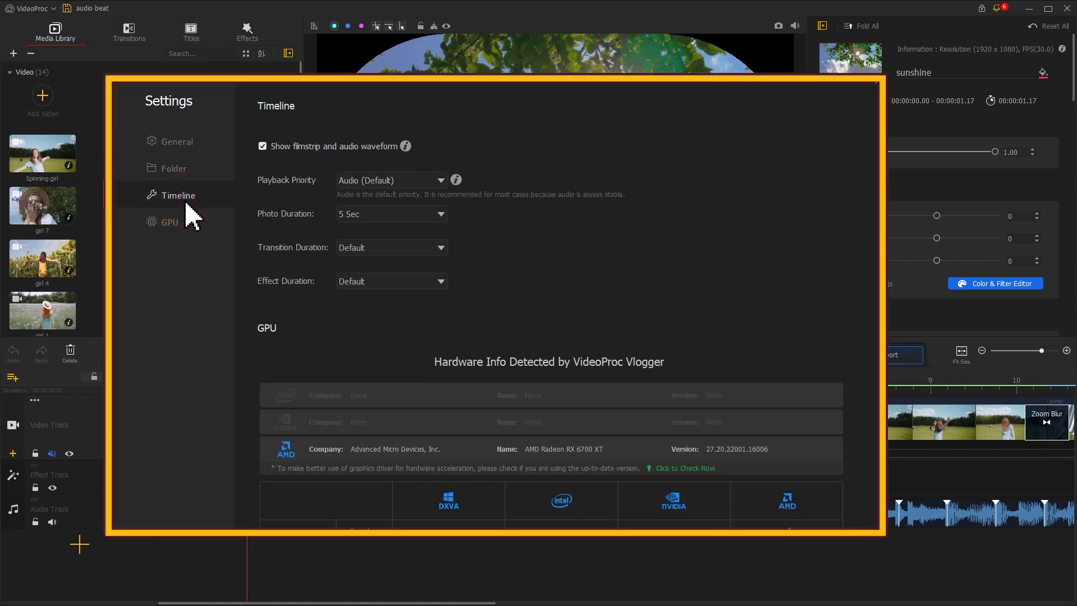
{"action": "left_click", "coordinate": [178, 222]}
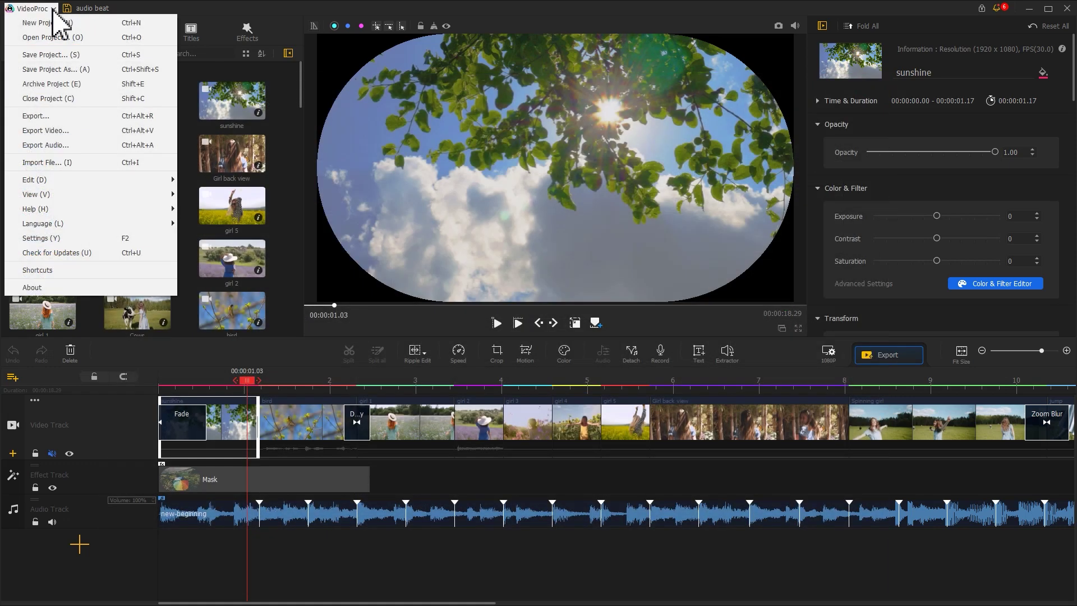
View Shortcuts and About, then check for updates, finding version 1.0 outdated
{"action": "left_click", "coordinate": [93, 270]}
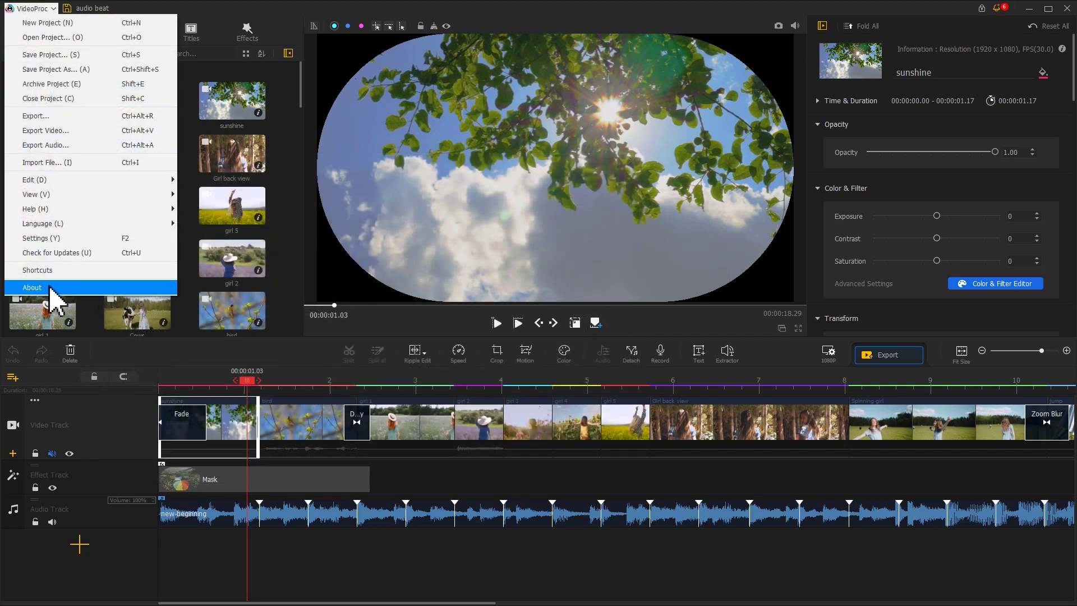
{"action": "left_click", "coordinate": [49, 290]}
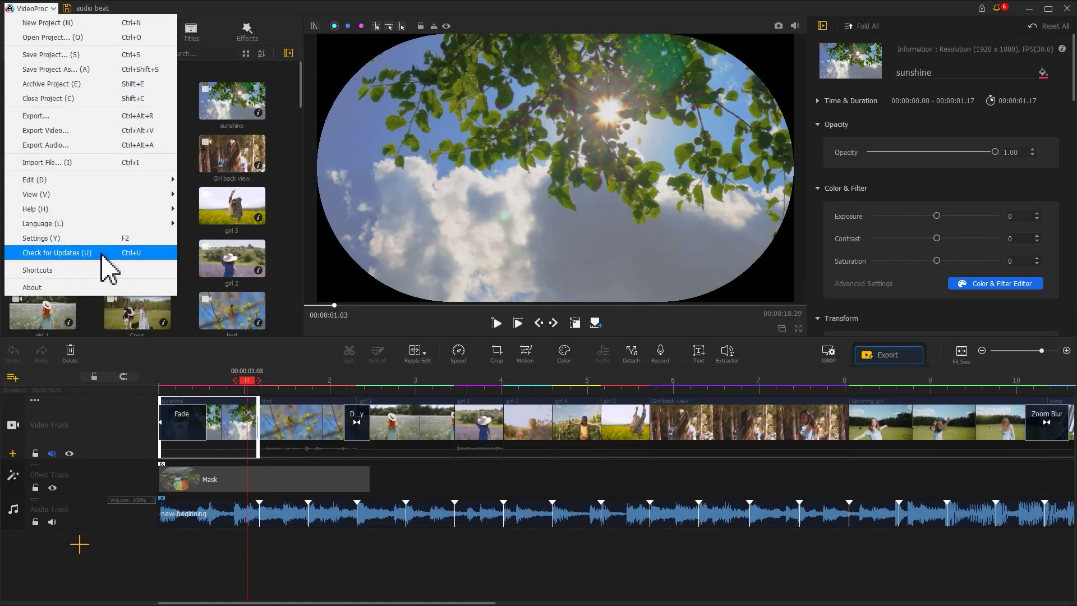
{"action": "left_click", "coordinate": [101, 256]}
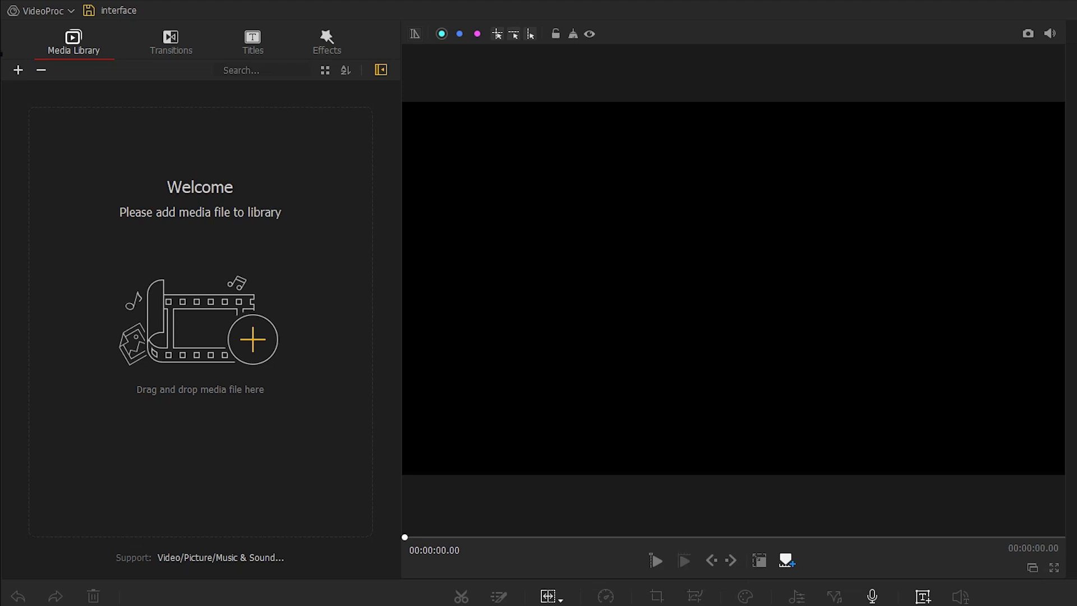
Import six video clips into the Media Library and inspect the night clip's options
{"action": "left_click", "coordinate": [258, 343]}
{"action": "left_click_drag", "start_coordinate": [180, 241], "coordinate": [566, 150]}
{"action": "left_click", "coordinate": [754, 508]}
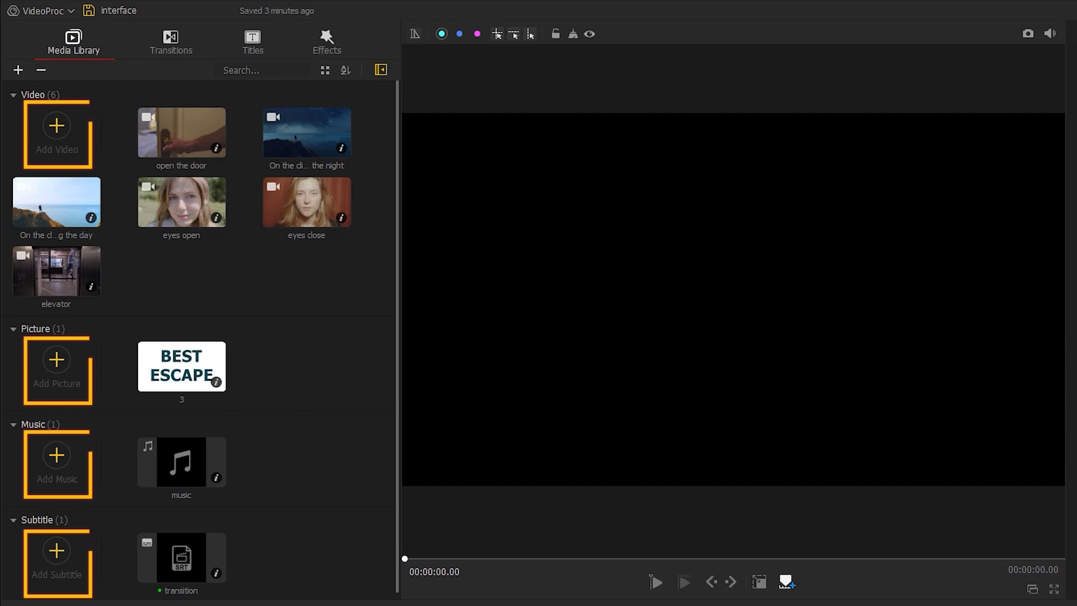
{"action": "right_click", "coordinate": [321, 149]}
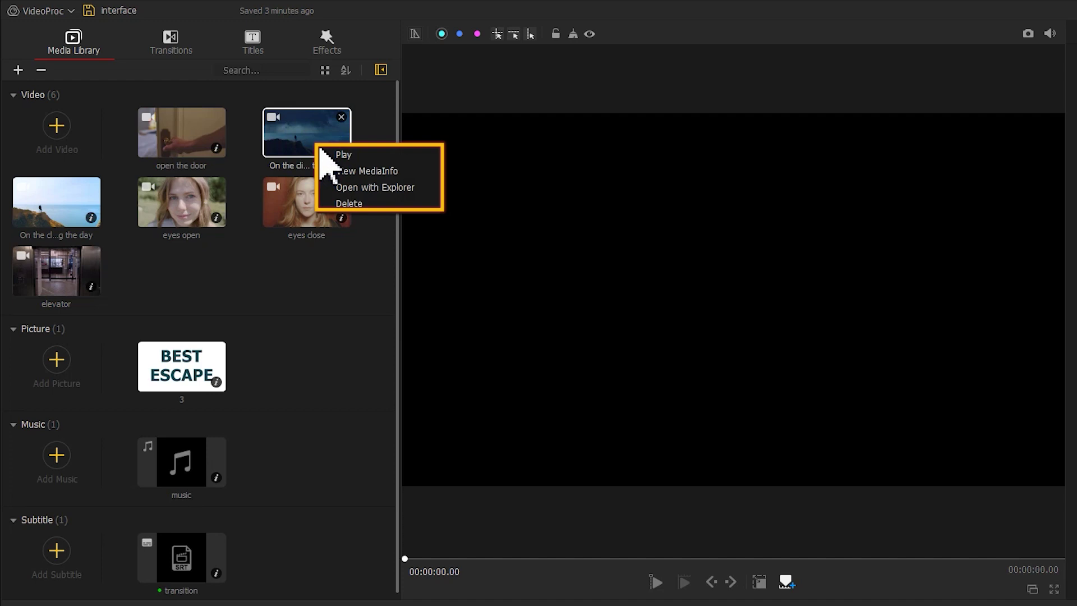
{"action": "left_click", "coordinate": [370, 132]}
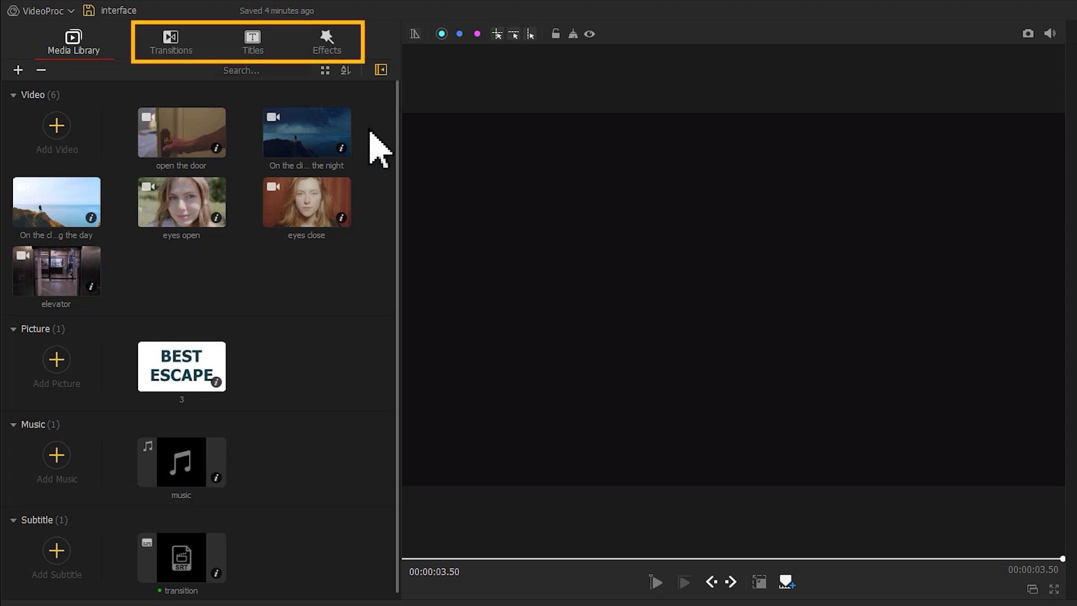
Browse the Transitions, Titles and Effects tabs and the library's add/remove options
{"action": "left_click", "coordinate": [189, 49]}
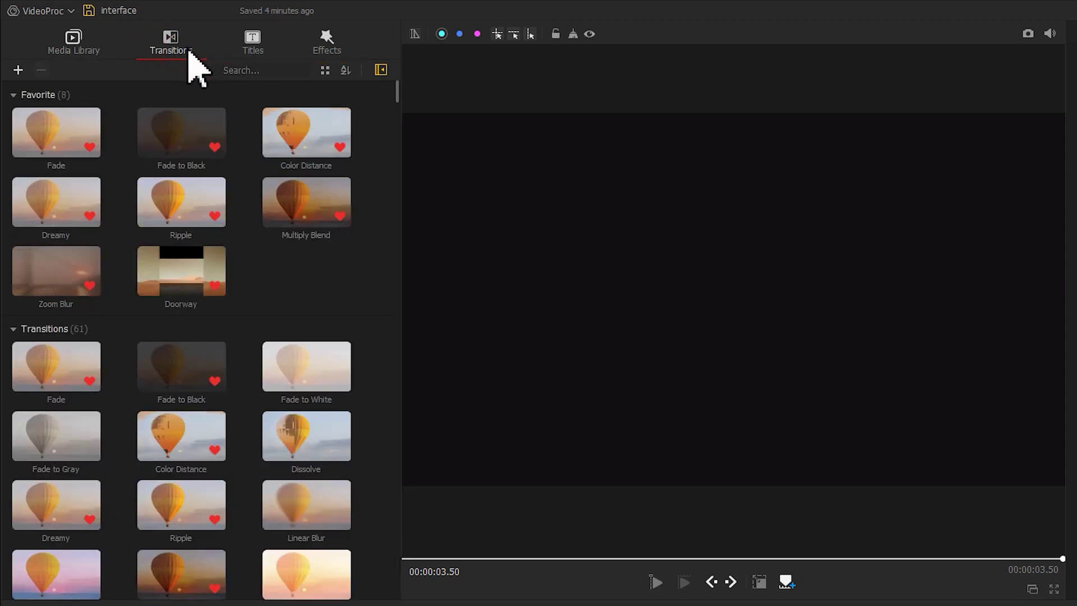
{"action": "left_click", "coordinate": [251, 46]}
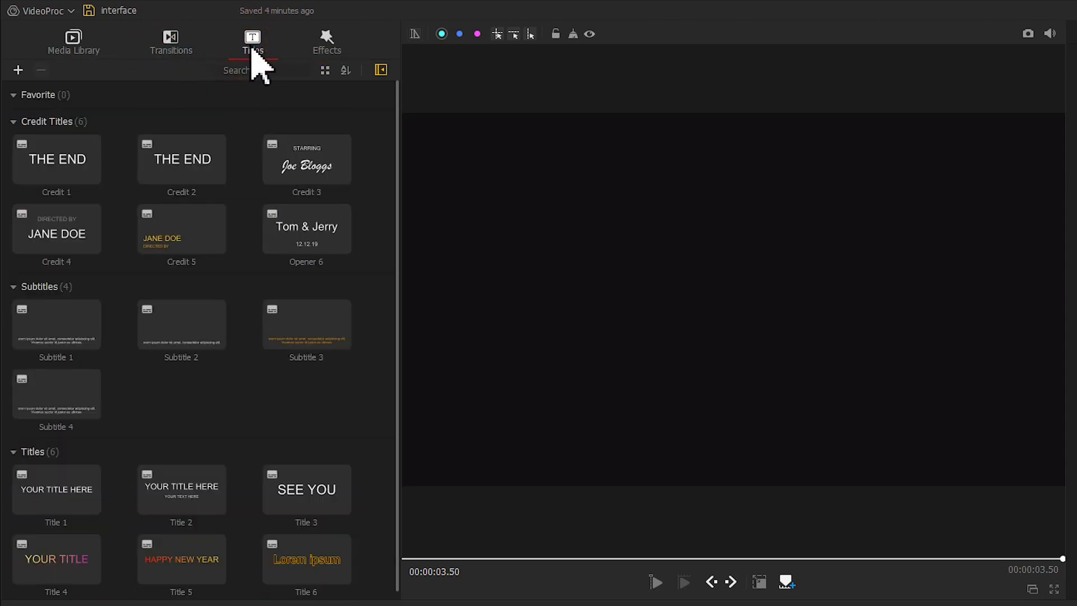
{"action": "left_click", "coordinate": [324, 46]}
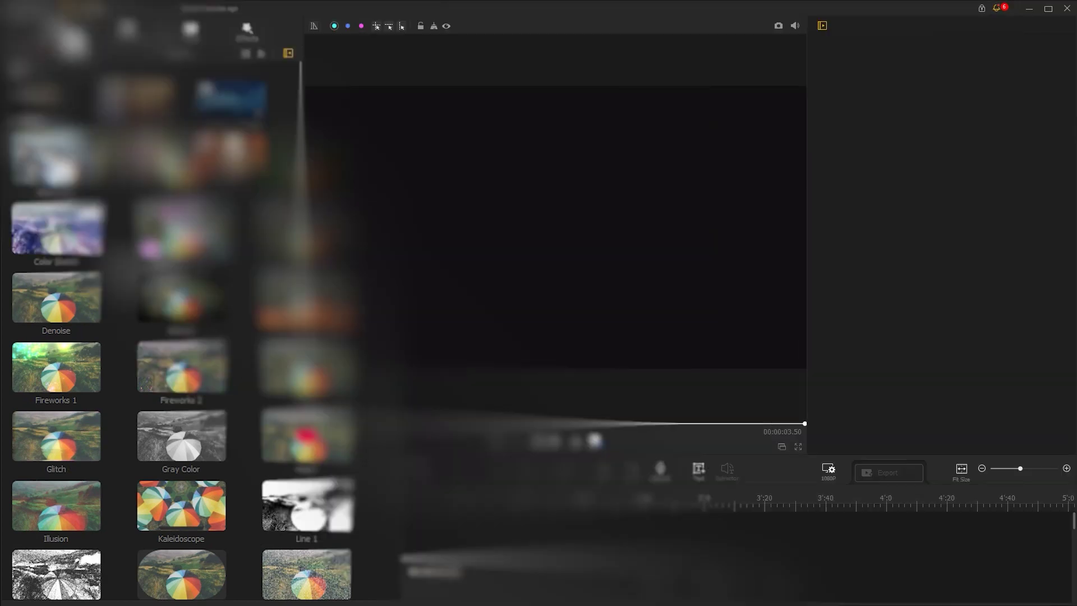
{"action": "left_click", "coordinate": [90, 38]}
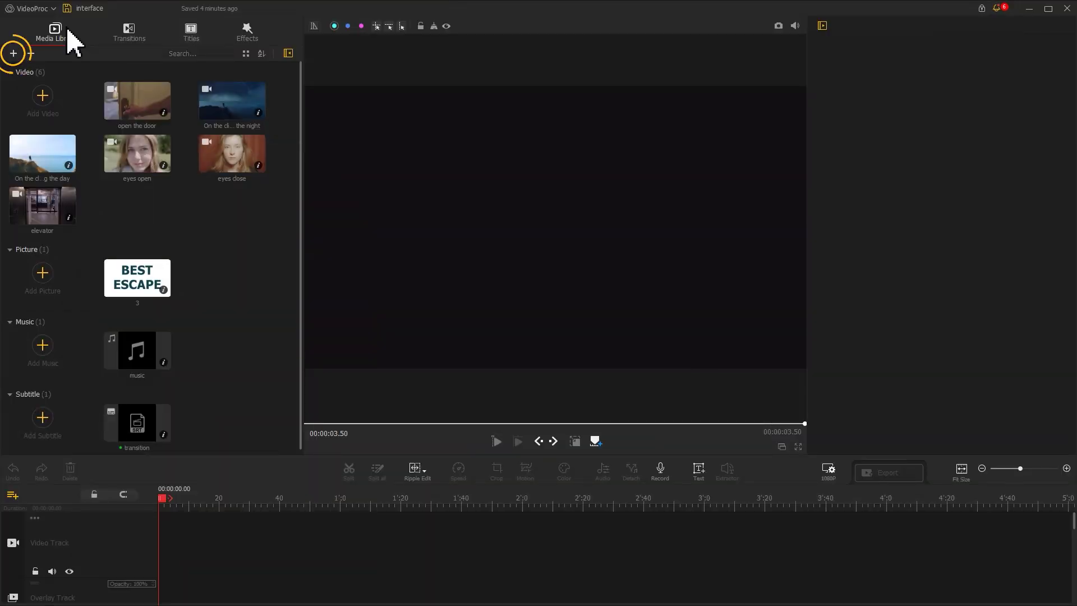
{"action": "left_click", "coordinate": [16, 55]}
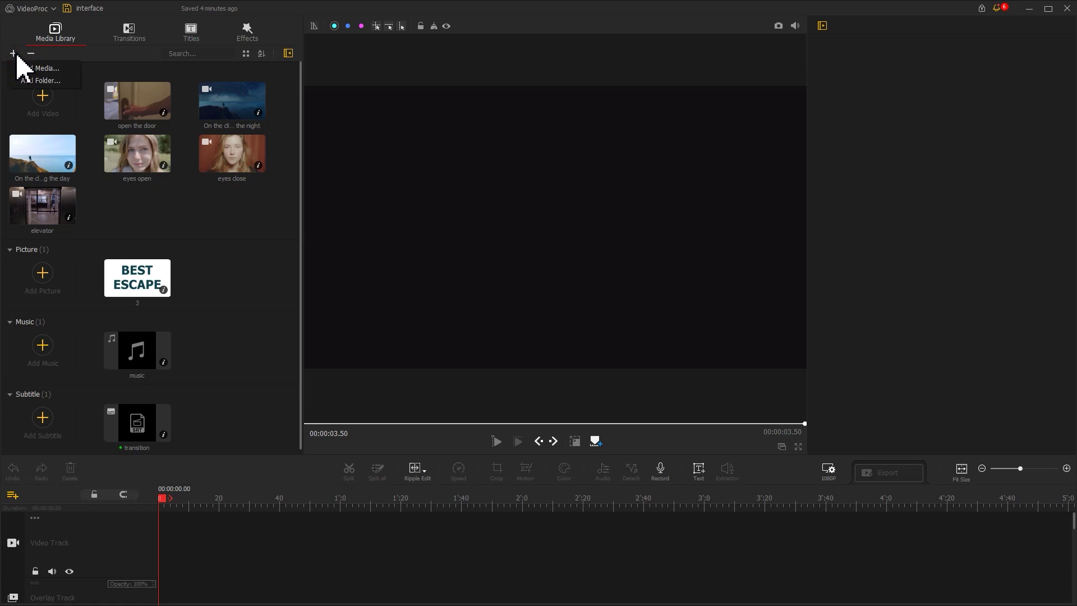
{"action": "left_click", "coordinate": [31, 54]}
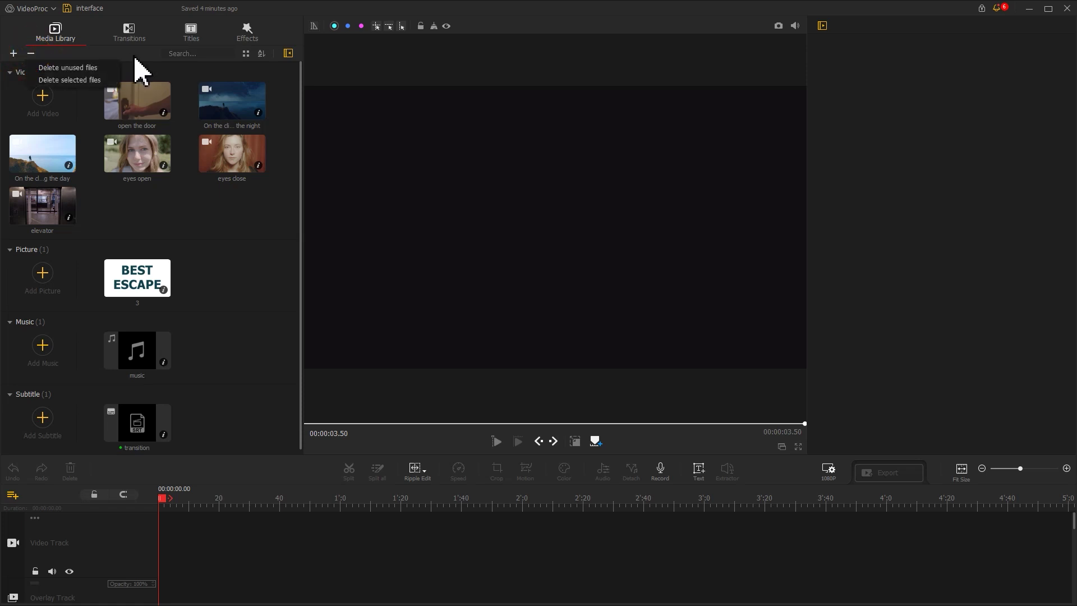
Search the library for 'open', clear the search, and make the thumbnails smaller
{"action": "left_click", "coordinate": [208, 53]}
{"action": "type", "text": "open"}
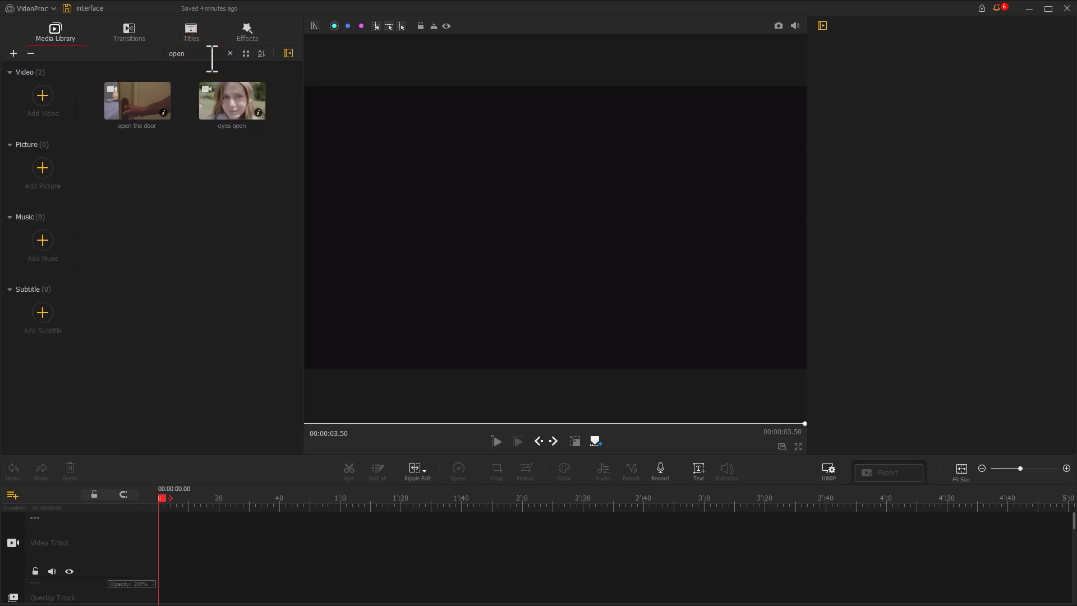
{"action": "left_click", "coordinate": [230, 53]}
{"action": "left_click", "coordinate": [245, 54]}
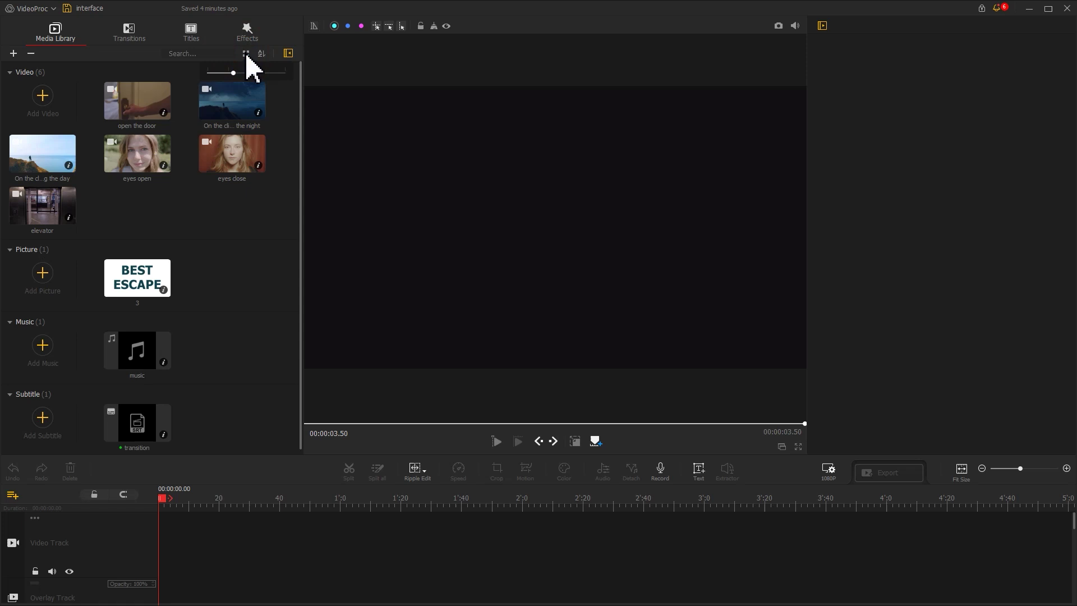
{"action": "mouse_move", "coordinate": [233, 74]}
{"action": "left_mouse_down"}
{"action": "mouse_move", "coordinate": [286, 74]}
{"action": "mouse_move", "coordinate": [231, 79]}
{"action": "left_mouse_up"}
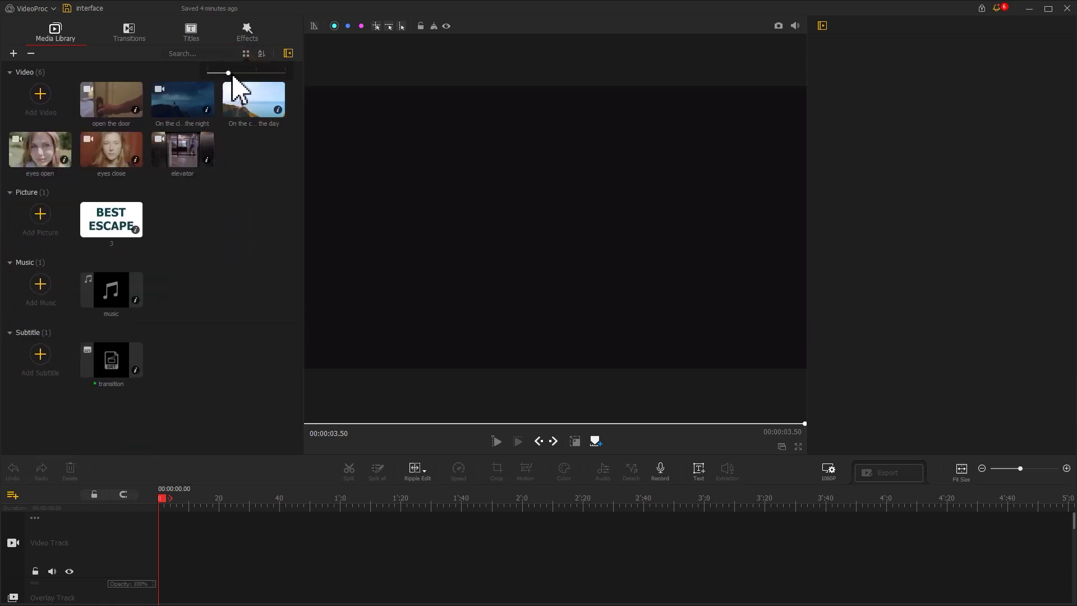
{"action": "left_click", "coordinate": [261, 54]}
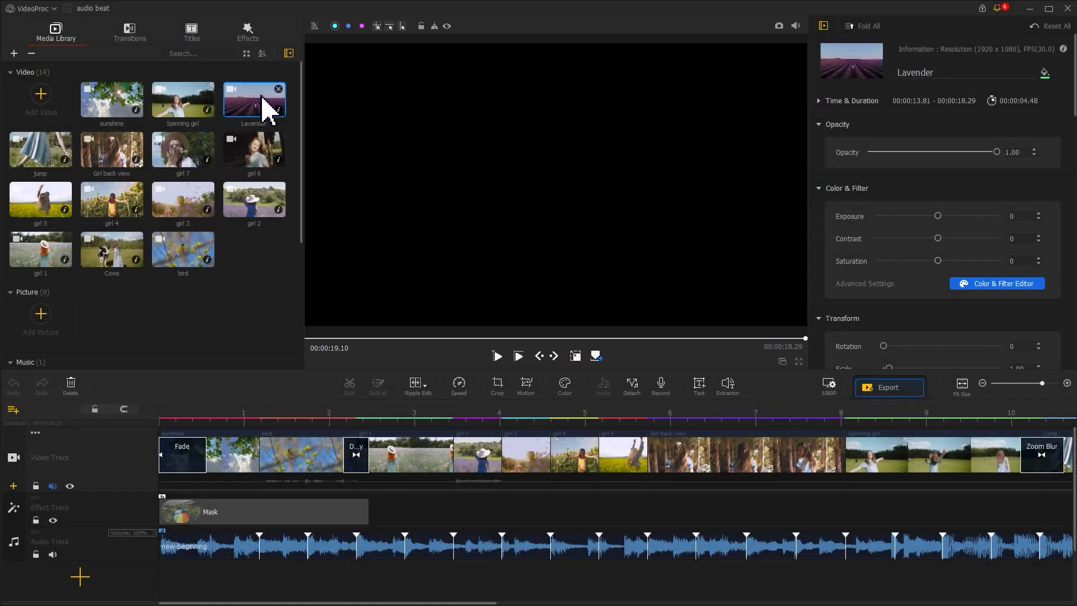
Preview Lavender, then play the project from 00:00:01.17 and pause
{"action": "left_click", "coordinate": [263, 103]}
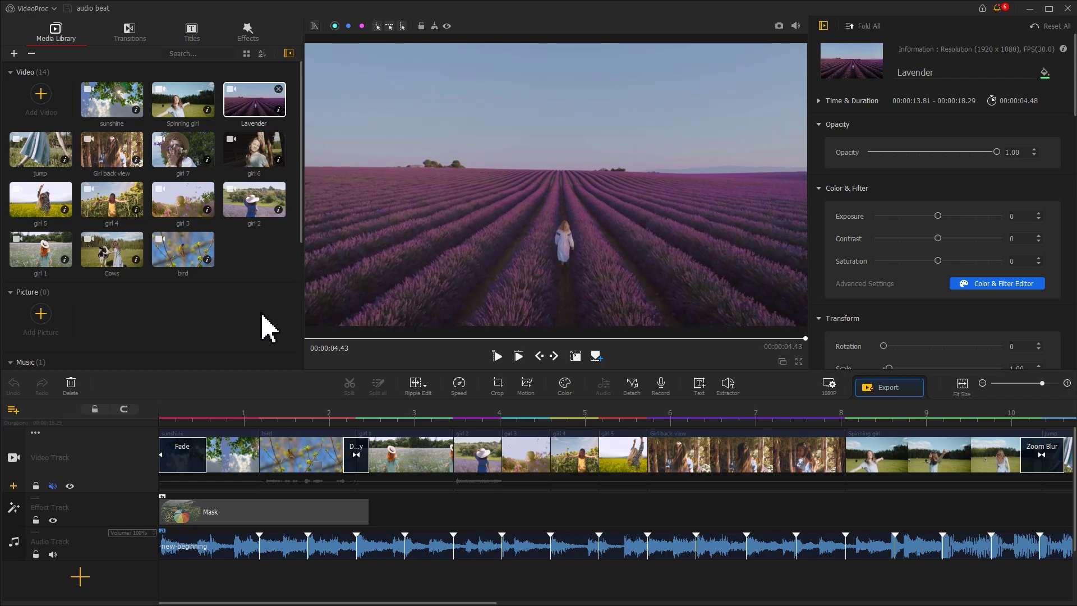
{"action": "left_click", "coordinate": [261, 418]}
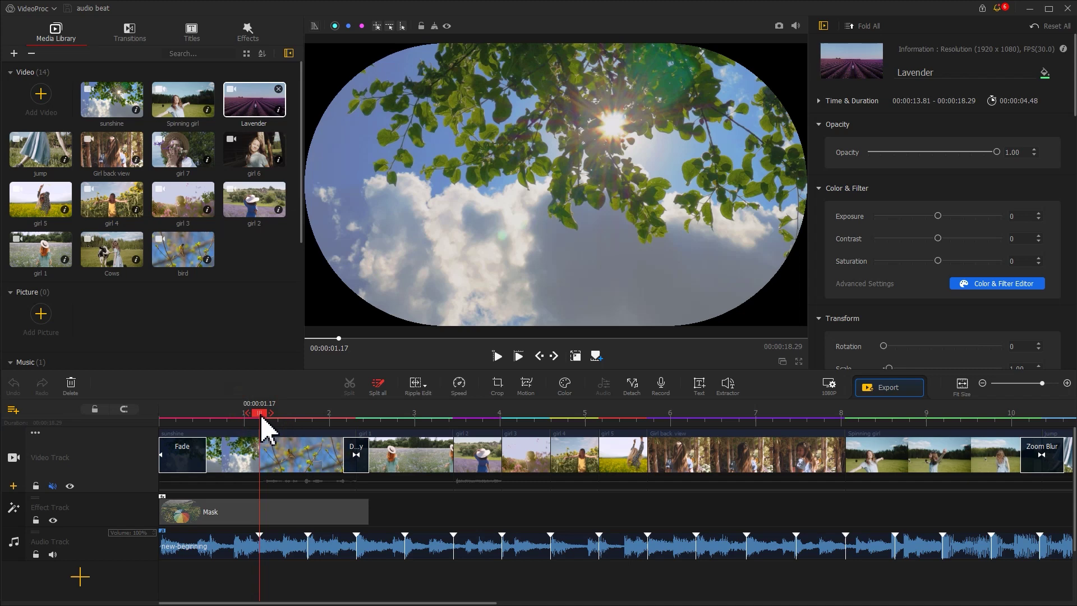
{"action": "left_click", "coordinate": [497, 355]}
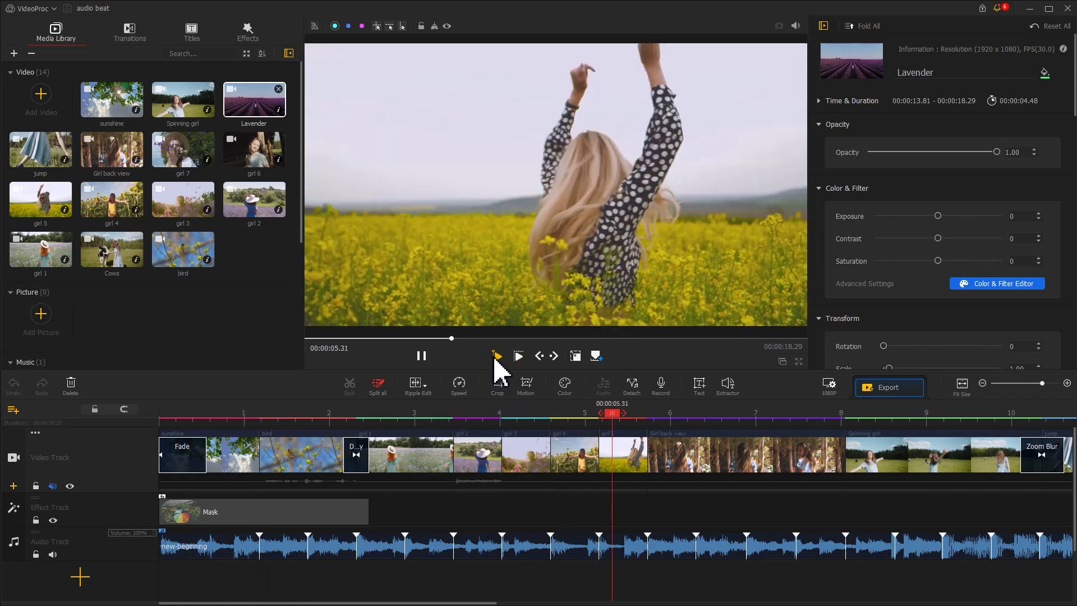
{"action": "left_click", "coordinate": [422, 356]}
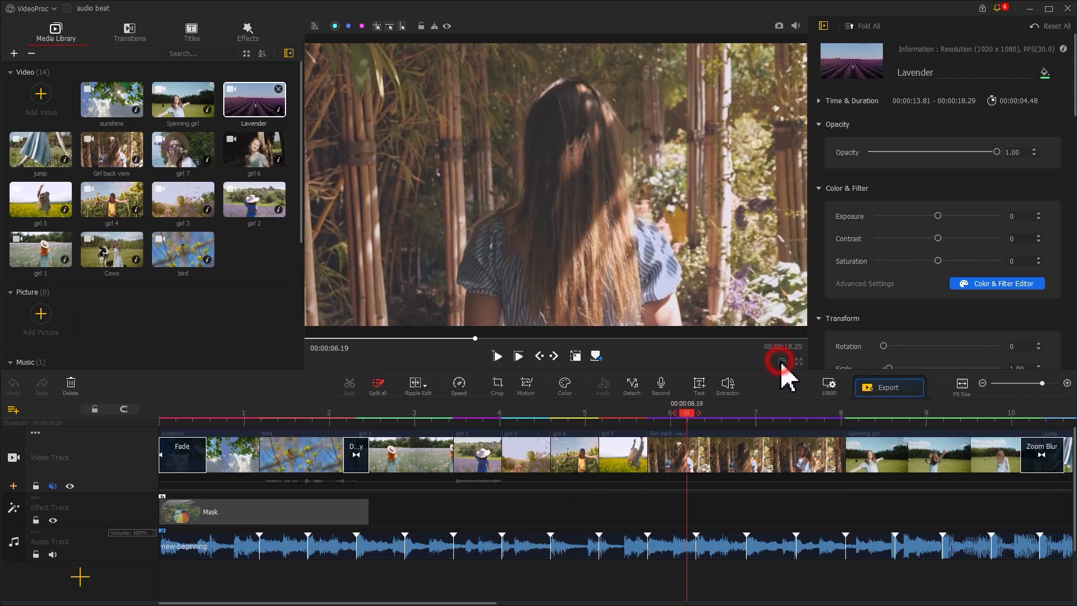
Detach the player into its own window and frame-step to 00:00:09.63
{"action": "left_click", "coordinate": [782, 361]}
{"action": "left_click_drag", "start_coordinate": [329, 180], "coordinate": [507, 148]}
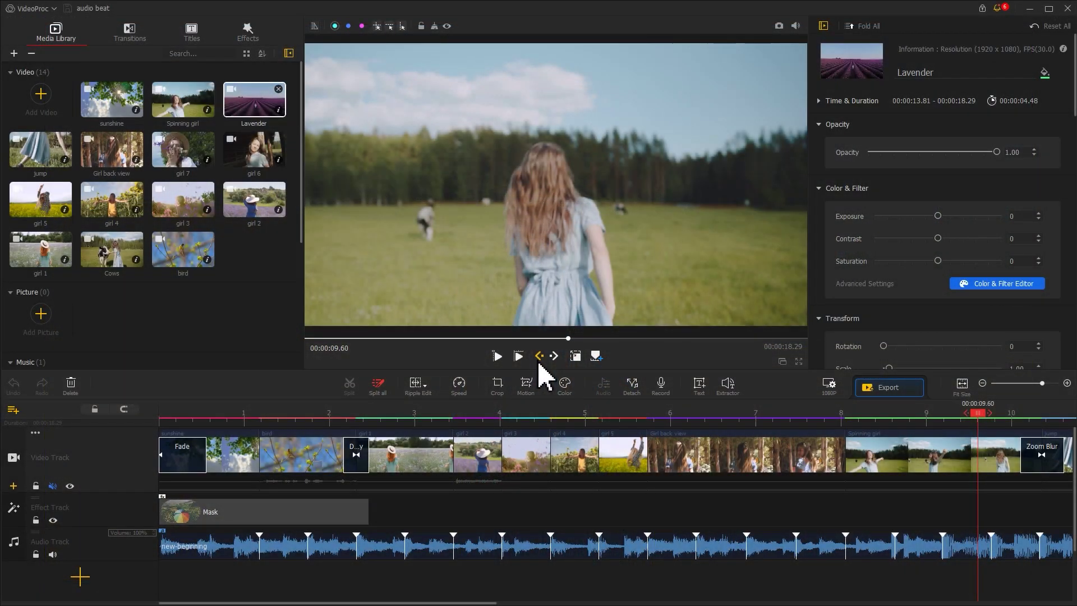
{"action": "left_click", "coordinate": [539, 356]}
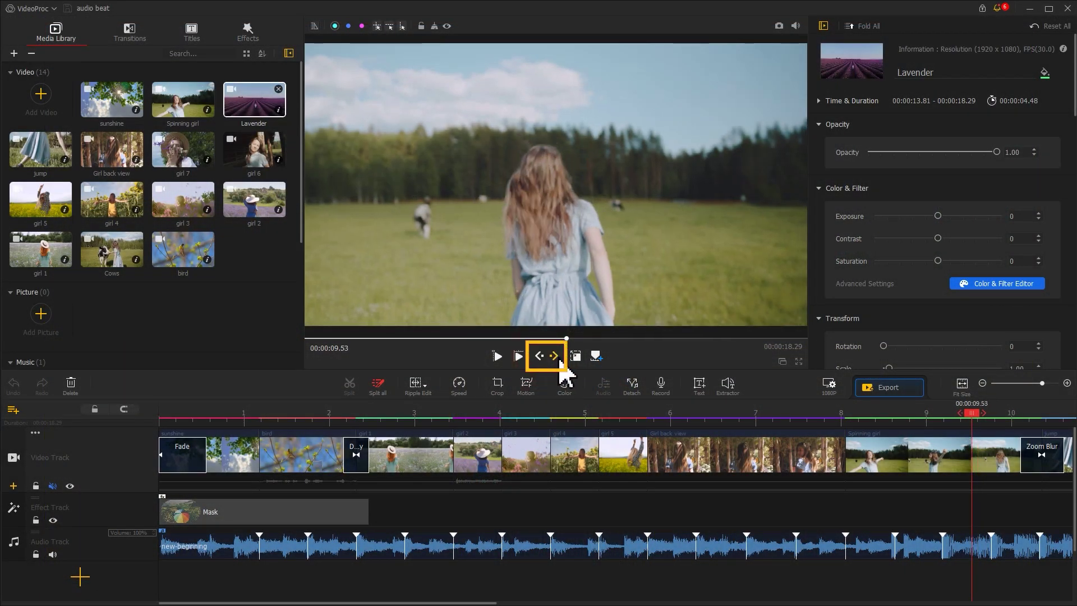
{"action": "left_click", "coordinate": [554, 356]}
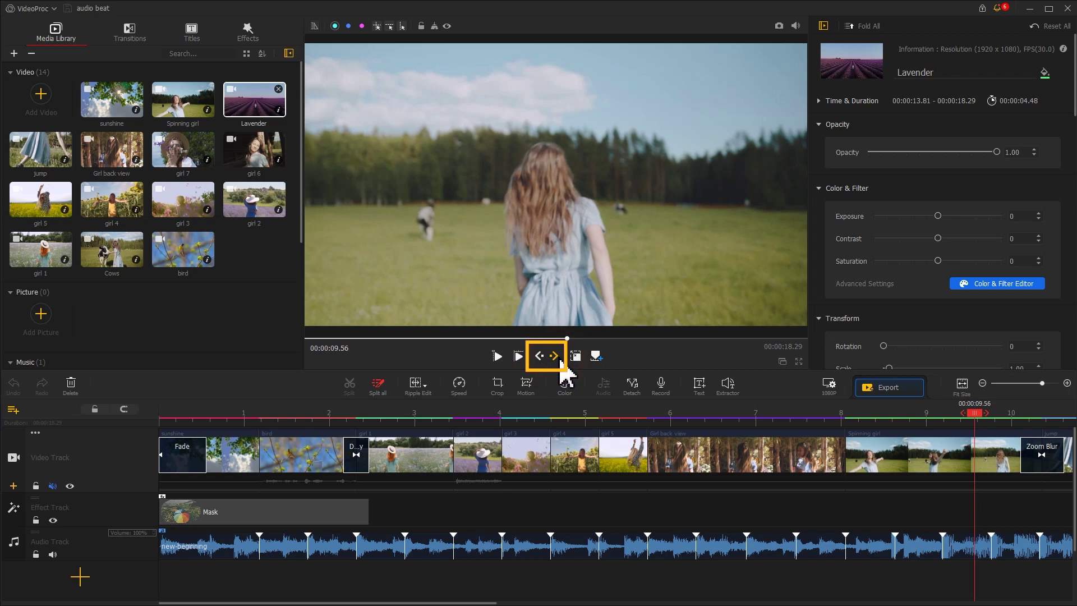
{"action": "left_click", "coordinate": [560, 359]}
{"action": "left_click", "coordinate": [559, 359]}
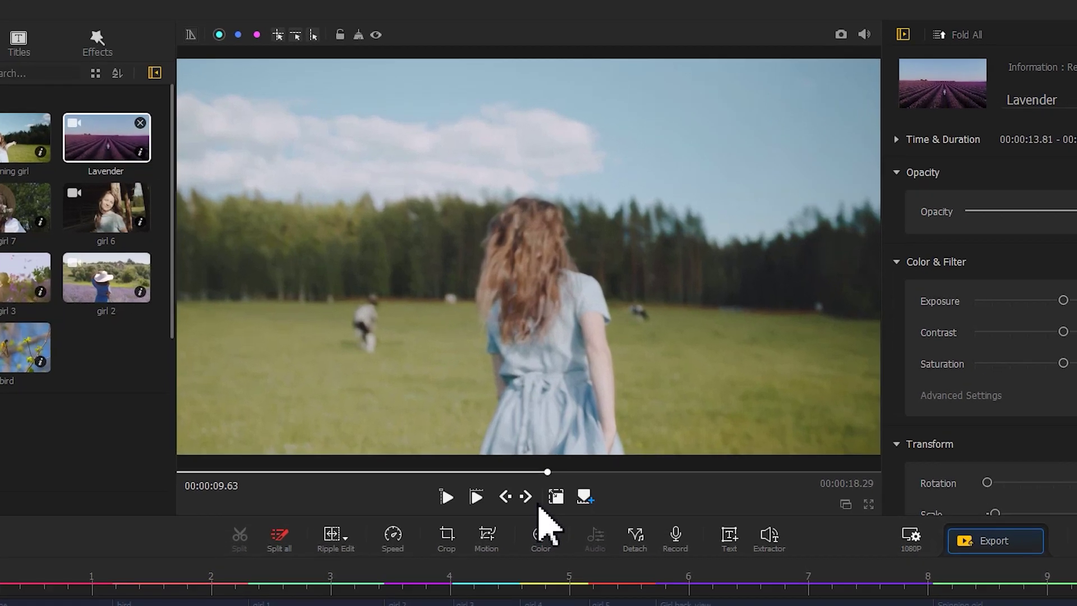
Show rulers and place blue, magenta and cyan guide lines over the preview
{"action": "left_click", "coordinate": [190, 34]}
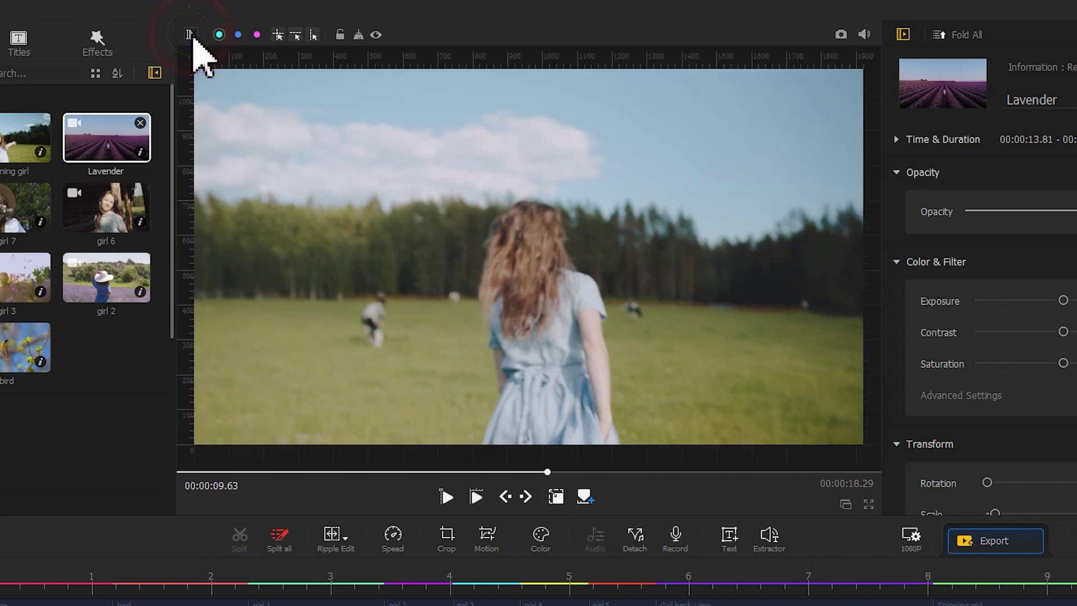
{"action": "left_click", "coordinate": [238, 35]}
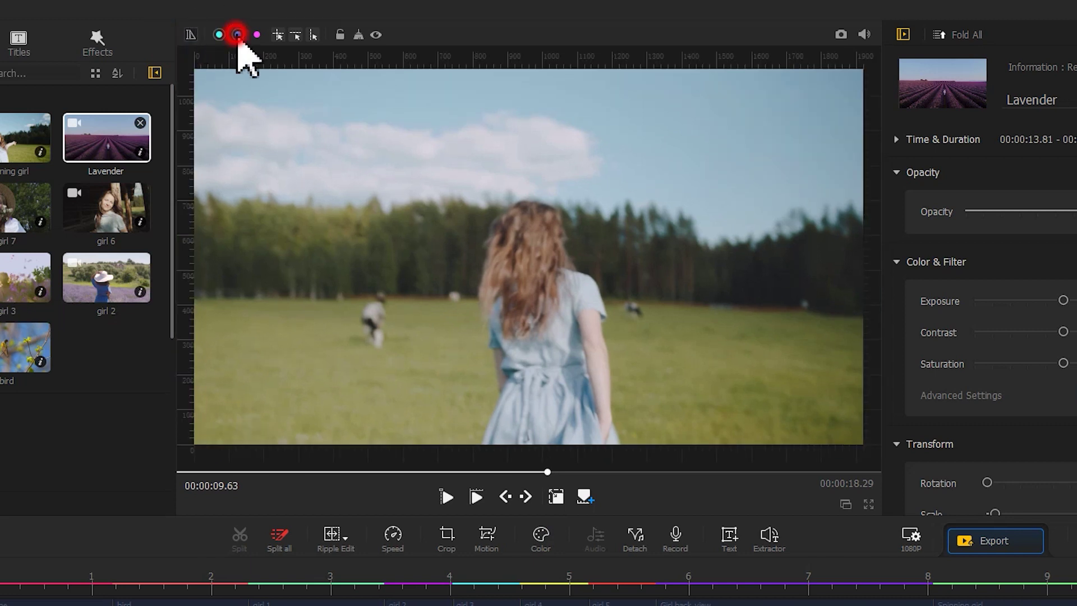
{"action": "left_click_drag", "start_coordinate": [272, 58], "coordinate": [281, 161]}
{"action": "left_click", "coordinate": [257, 34]}
{"action": "left_click", "coordinate": [219, 34]}
{"action": "left_click_drag", "start_coordinate": [328, 58], "coordinate": [457, 175]}
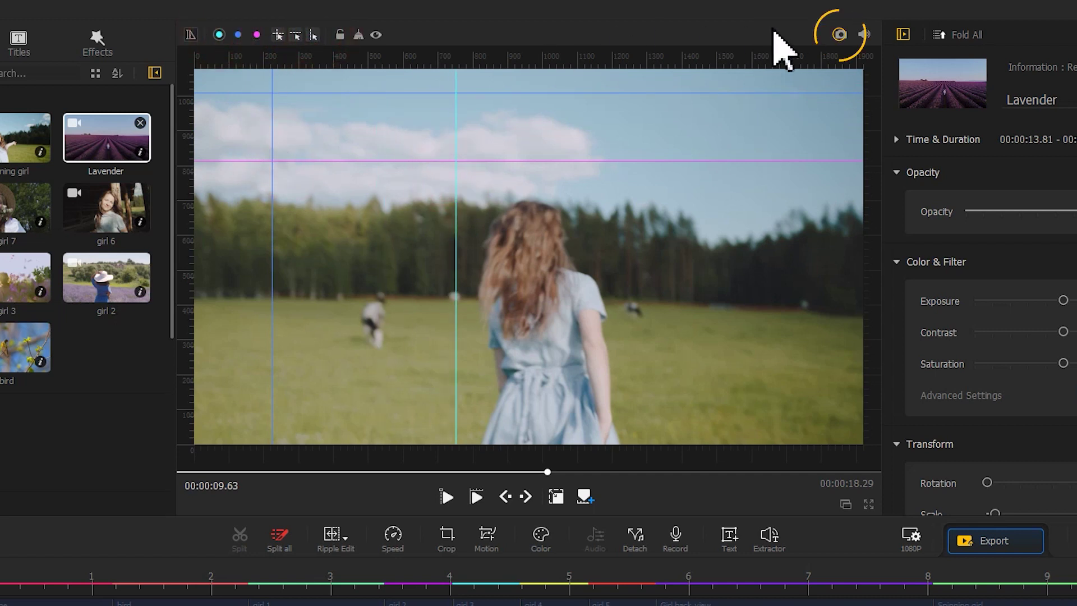
Save a snapshot of the frame and shrink the video into a smaller box
{"action": "left_click", "coordinate": [840, 35]}
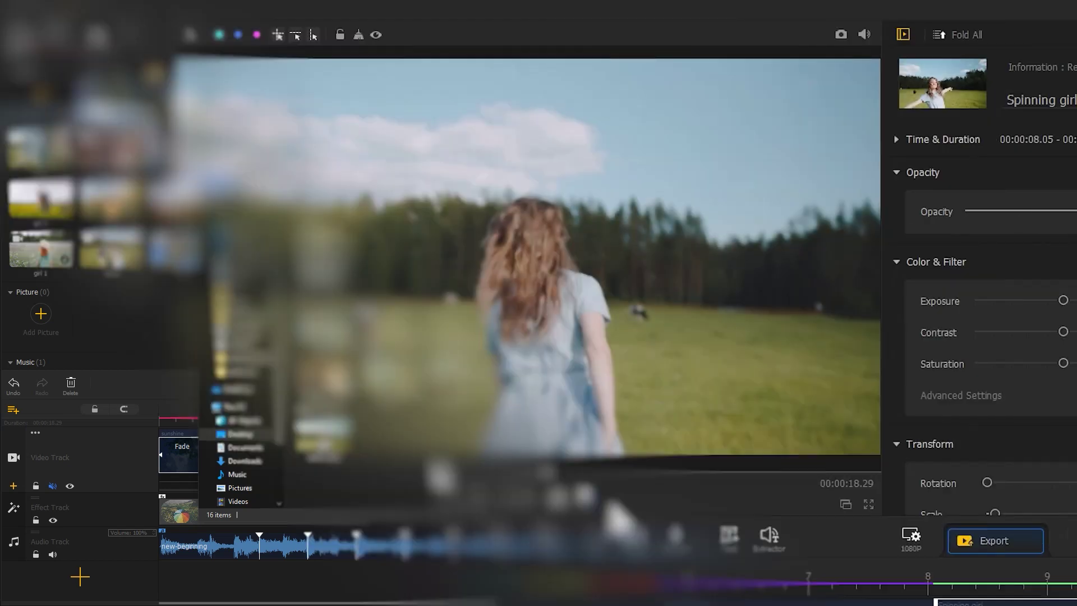
{"action": "left_click", "coordinate": [572, 354]}
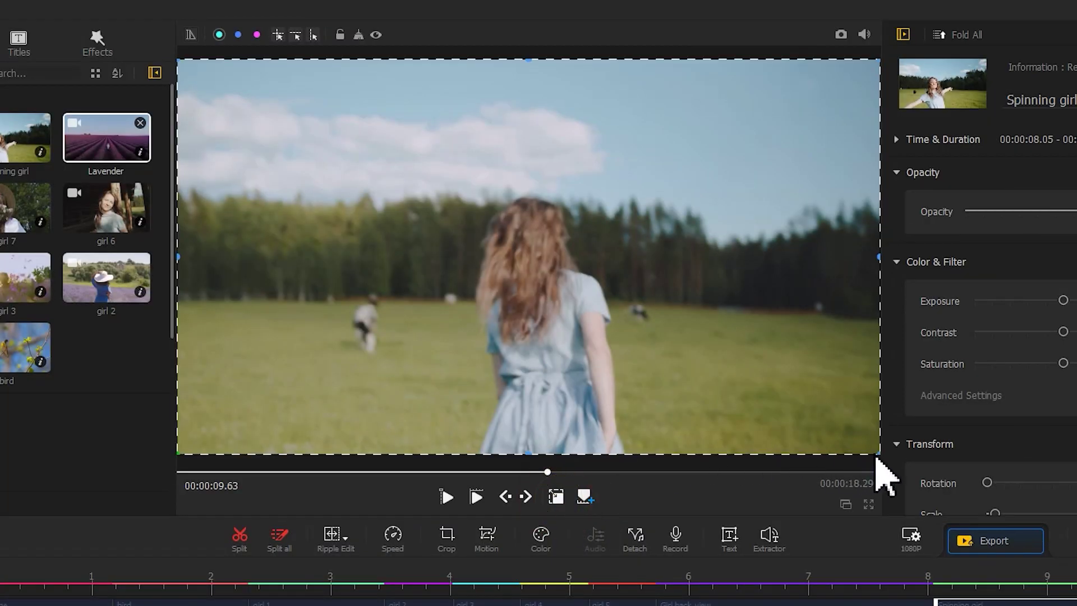
{"action": "left_click_drag", "start_coordinate": [875, 452], "coordinate": [514, 247]}
{"action": "left_click_drag", "start_coordinate": [294, 151], "coordinate": [477, 261]}
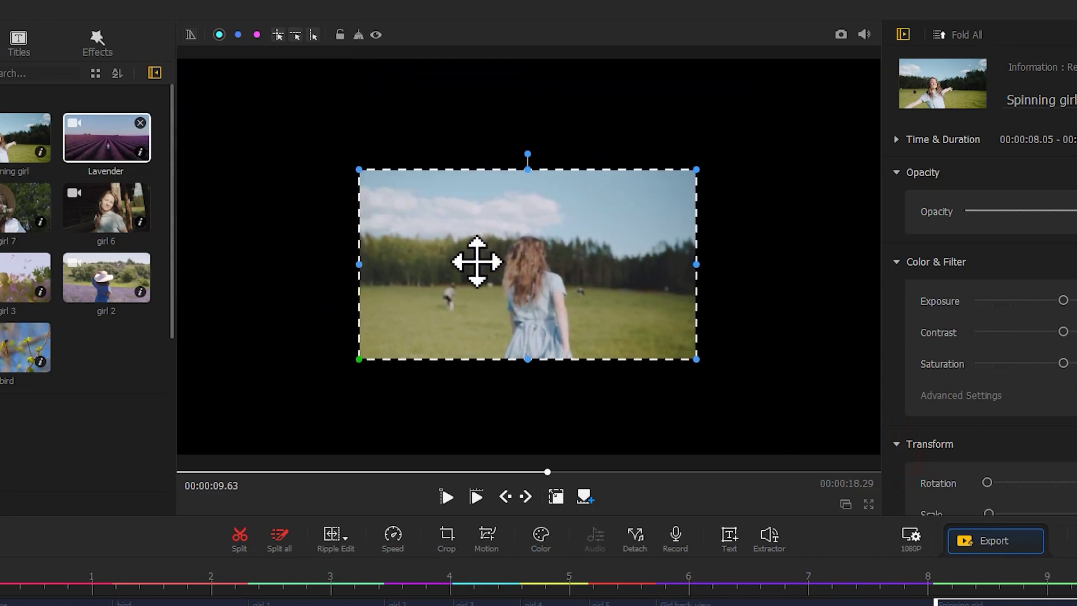
{"action": "left_click", "coordinate": [492, 367]}
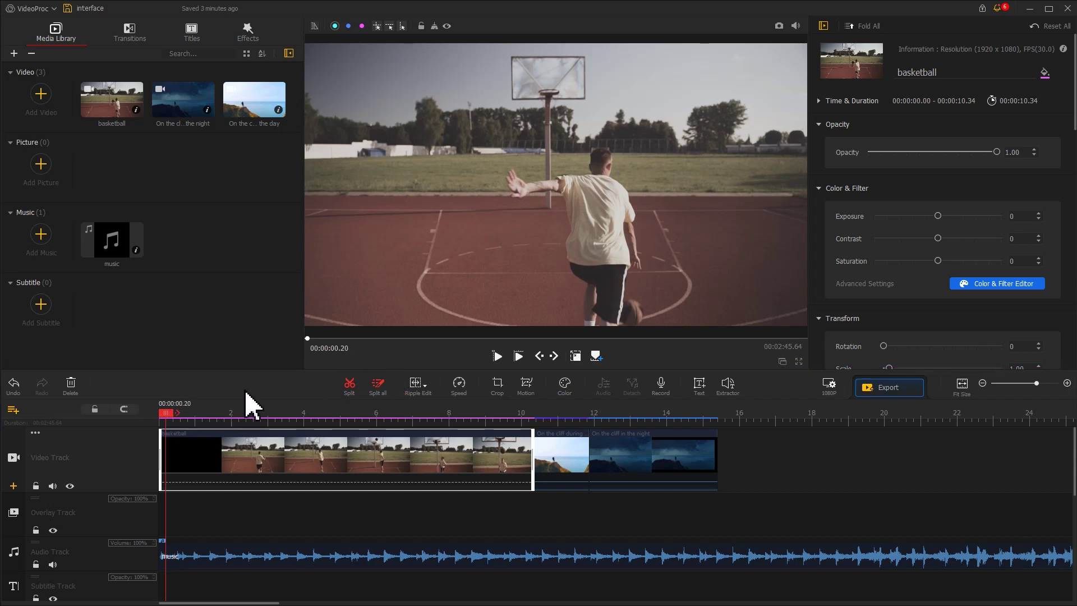
Split the basketball clip at 0.20 s and split video and audio at 0.83 s
{"action": "left_click", "coordinate": [353, 386]}
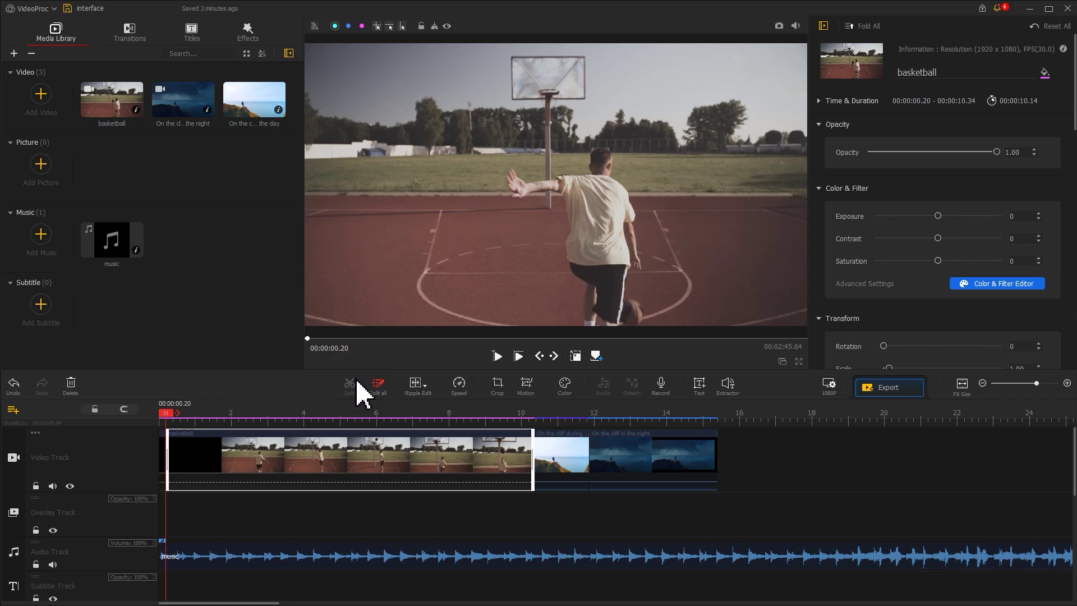
{"action": "left_click_drag", "start_coordinate": [167, 413], "coordinate": [191, 415]}
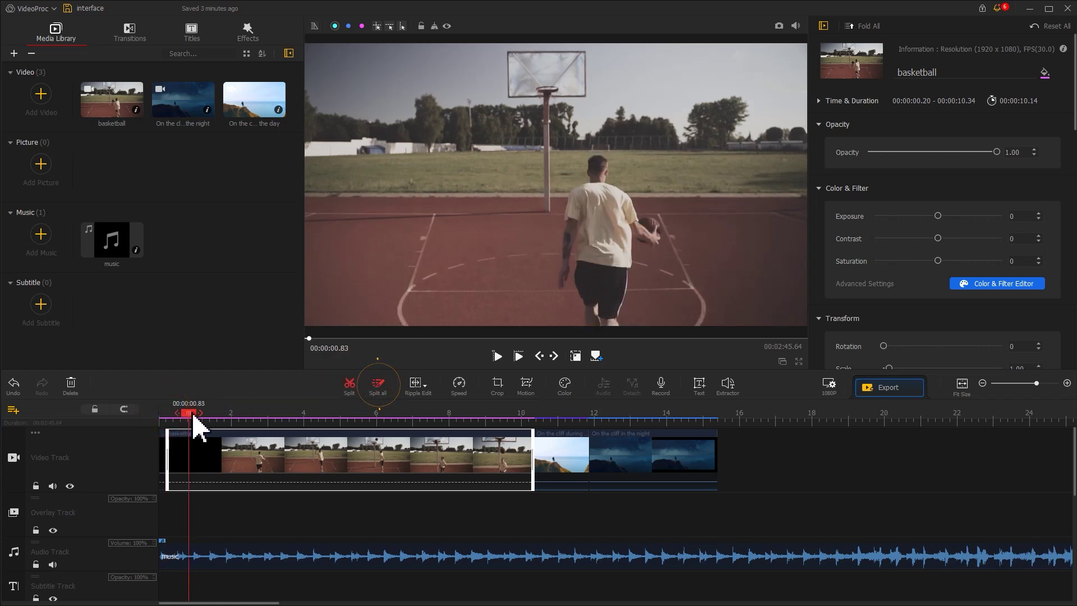
{"action": "left_click", "coordinate": [378, 385]}
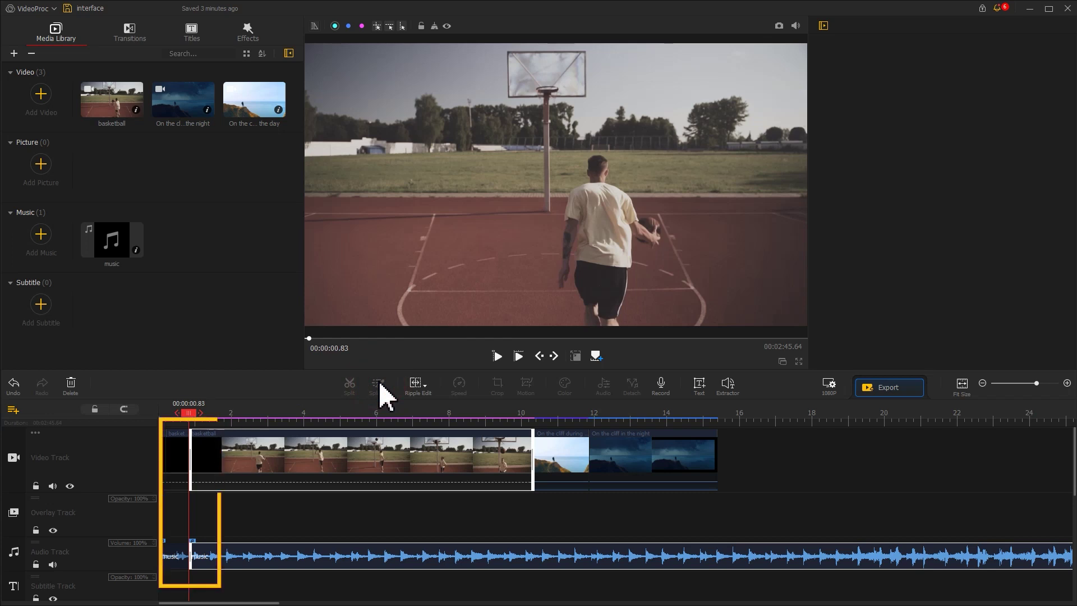
Switch to Ripple Edit, trim the basketball clip's end, and play the result
{"action": "left_click", "coordinate": [419, 384]}
{"action": "left_click", "coordinate": [471, 402]}
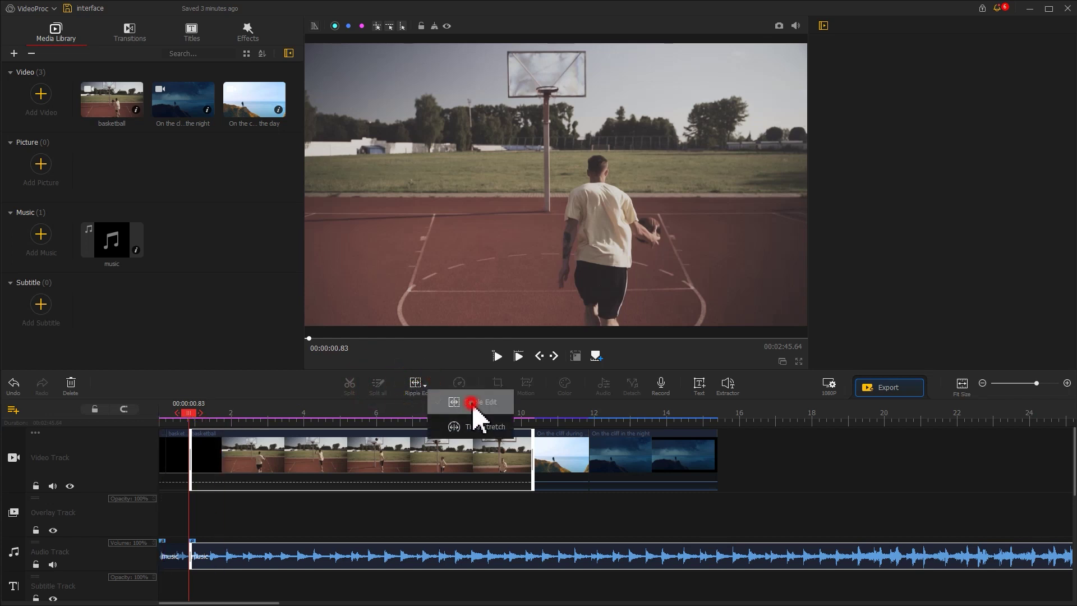
{"action": "left_click_drag", "start_coordinate": [533, 461], "coordinate": [273, 482]}
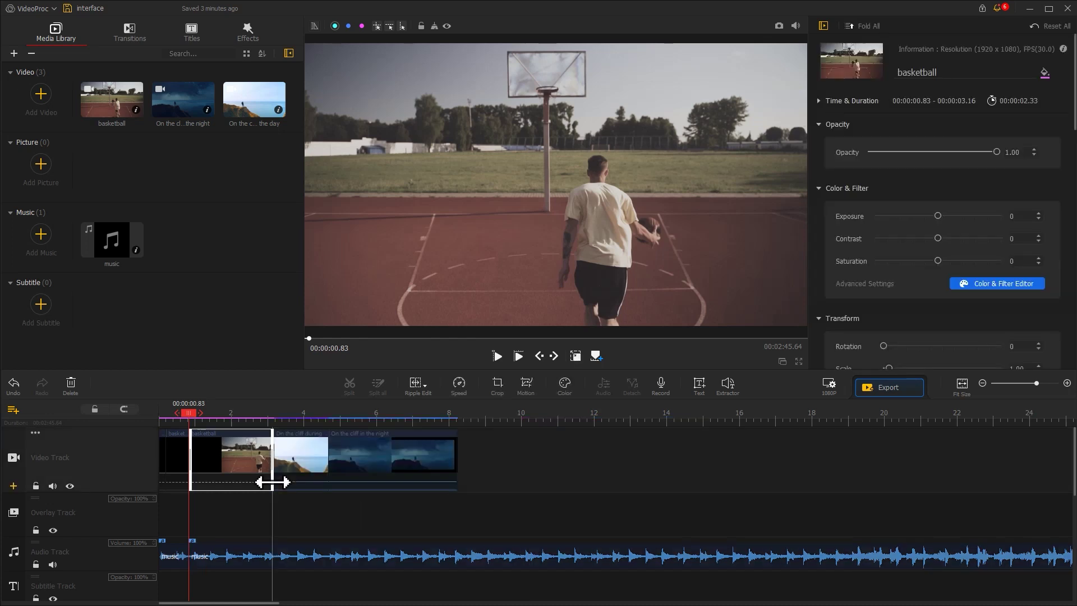
{"action": "left_click", "coordinate": [497, 356]}
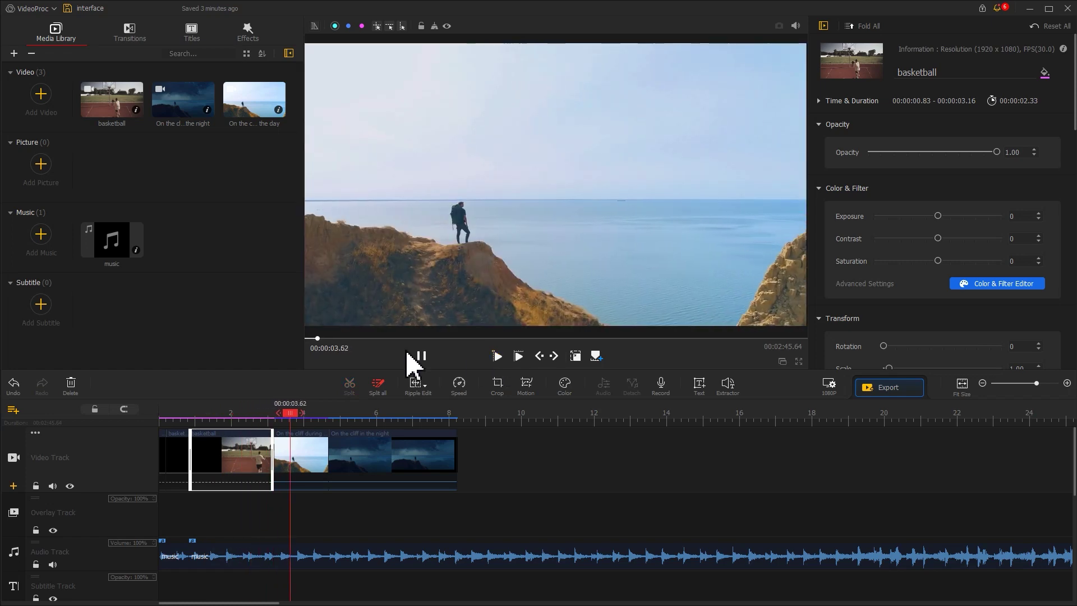
{"action": "left_click", "coordinate": [418, 358]}
Undo the ripple trim, time-stretch the basketball clip to 3.20 seconds, and preview it
{"action": "key", "text": "ctrl+z"}
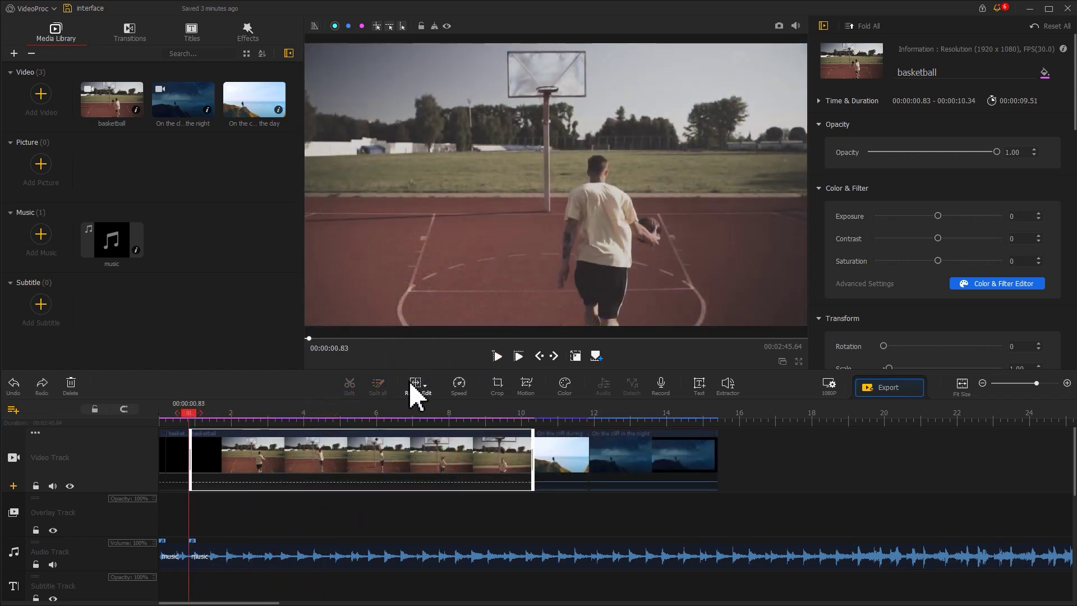
{"action": "left_click", "coordinate": [414, 387]}
{"action": "left_click", "coordinate": [461, 427]}
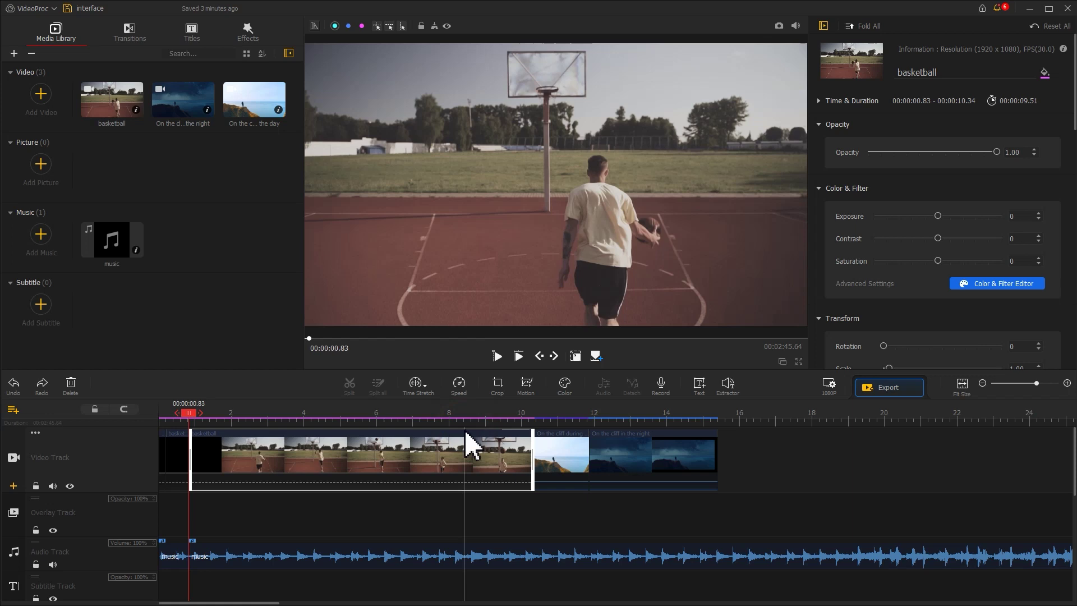
{"action": "left_click_drag", "start_coordinate": [538, 453], "coordinate": [303, 456]}
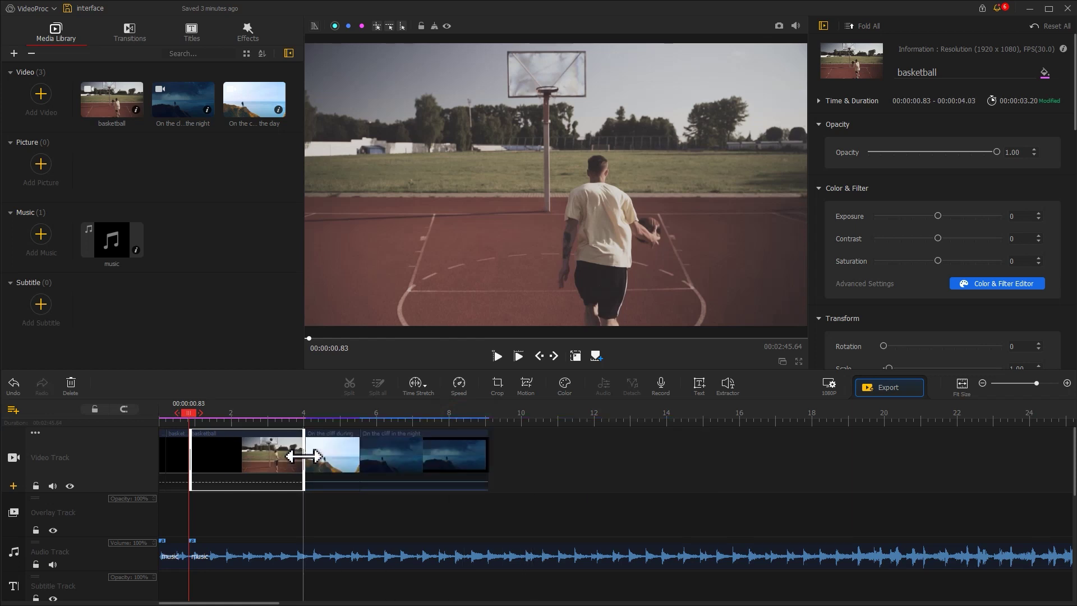
{"action": "left_click", "coordinate": [497, 356]}
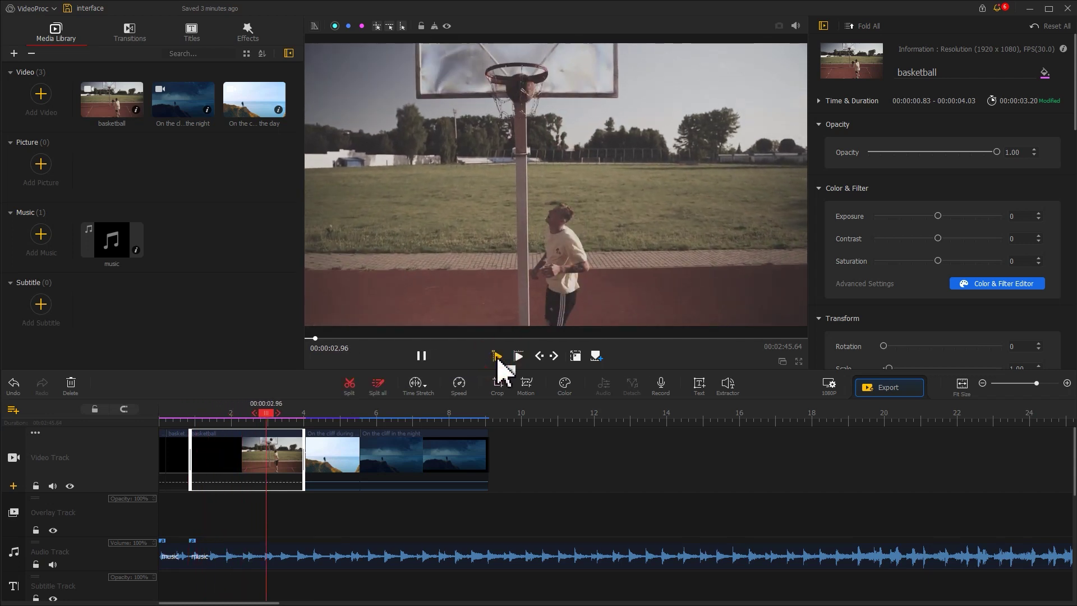
{"action": "left_click", "coordinate": [422, 357]}
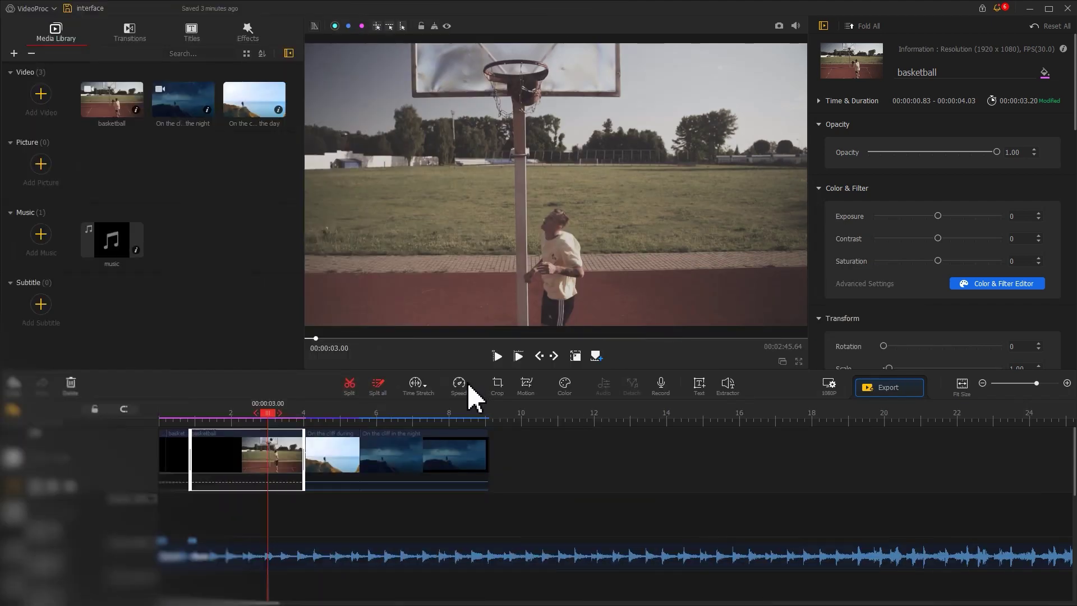
Try the Montage and Bullet speed curves, then apply Jump to the basketball clip
{"action": "left_click", "coordinate": [458, 384]}
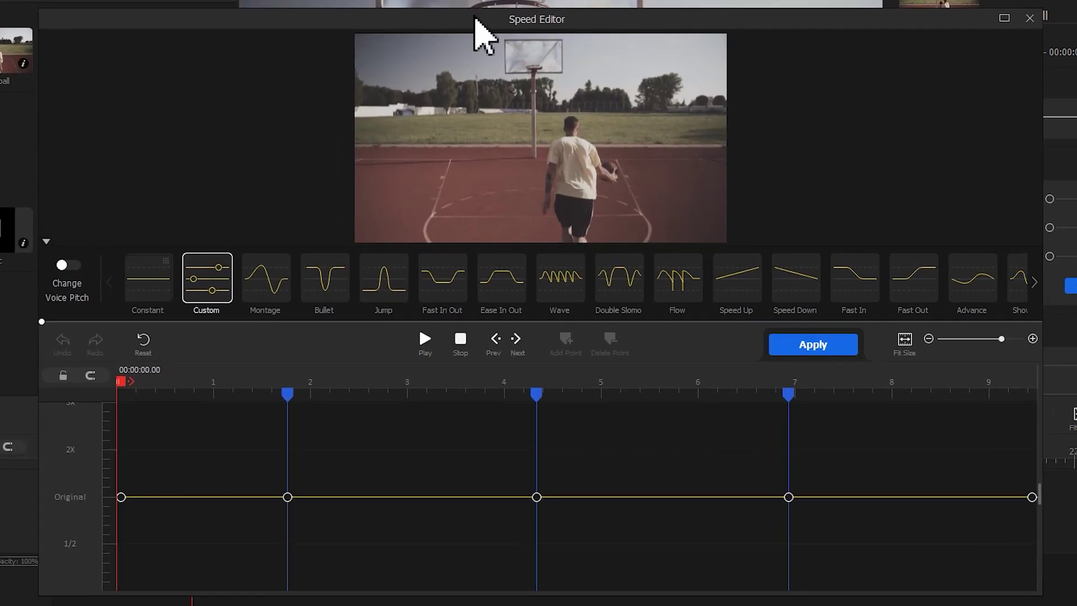
{"action": "left_click", "coordinate": [277, 280]}
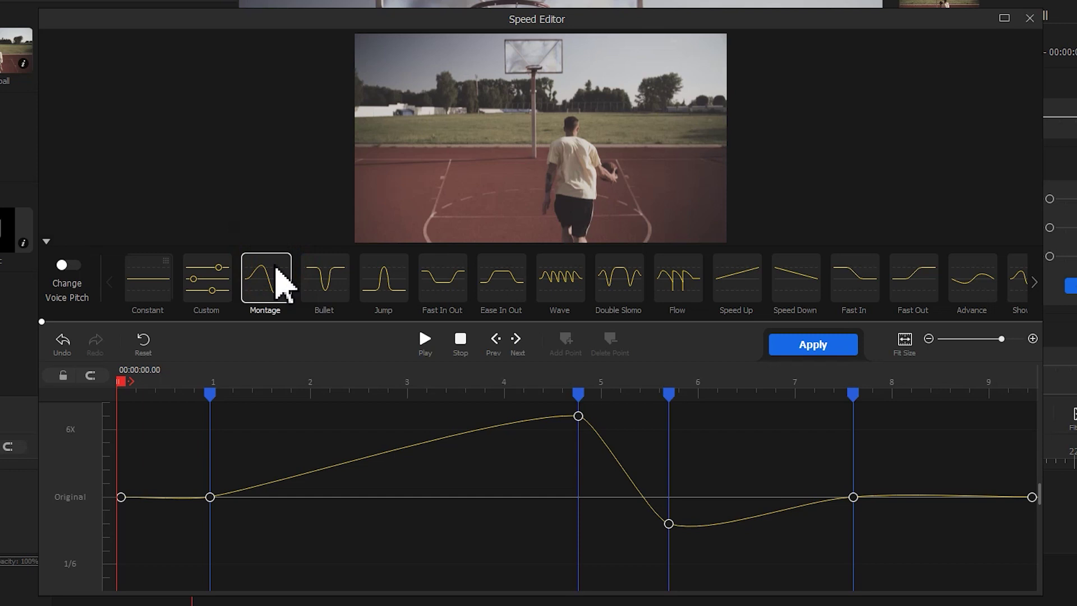
{"action": "left_click", "coordinate": [328, 283]}
{"action": "left_click", "coordinate": [377, 287]}
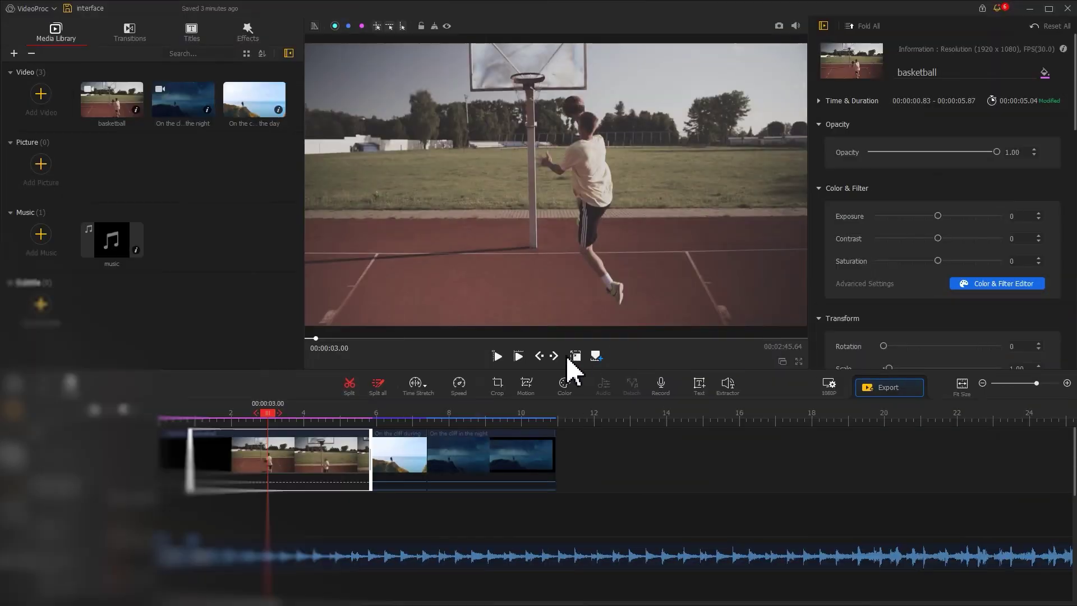
Crop the basketball clip through the 16:9, 4:3 and 1:1 presets, then bring up Motion effects
{"action": "left_click", "coordinate": [500, 386]}
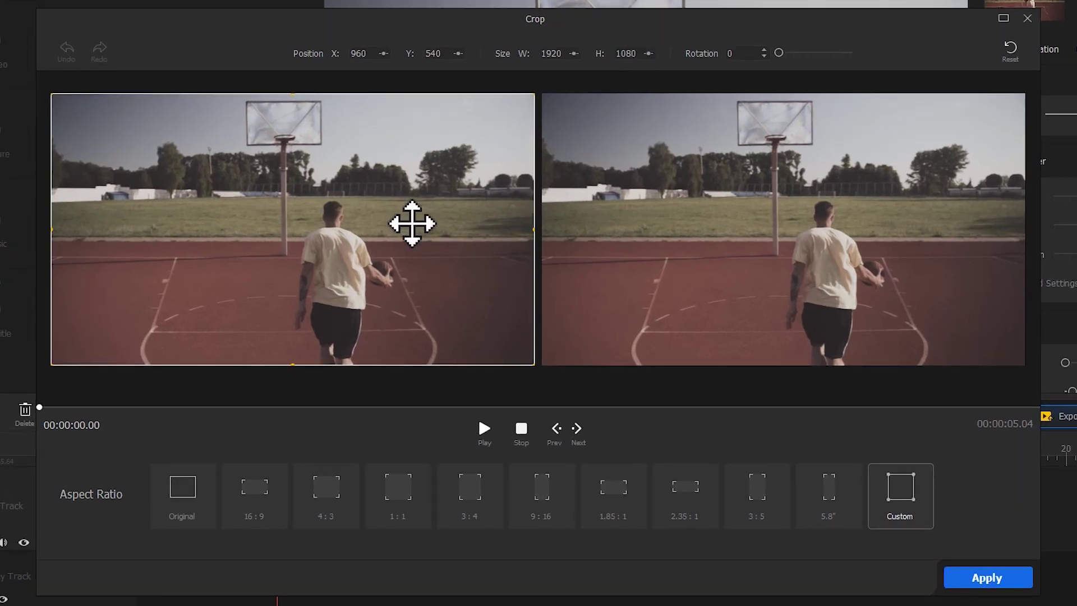
{"action": "left_click", "coordinate": [276, 493]}
{"action": "left_click", "coordinate": [326, 490]}
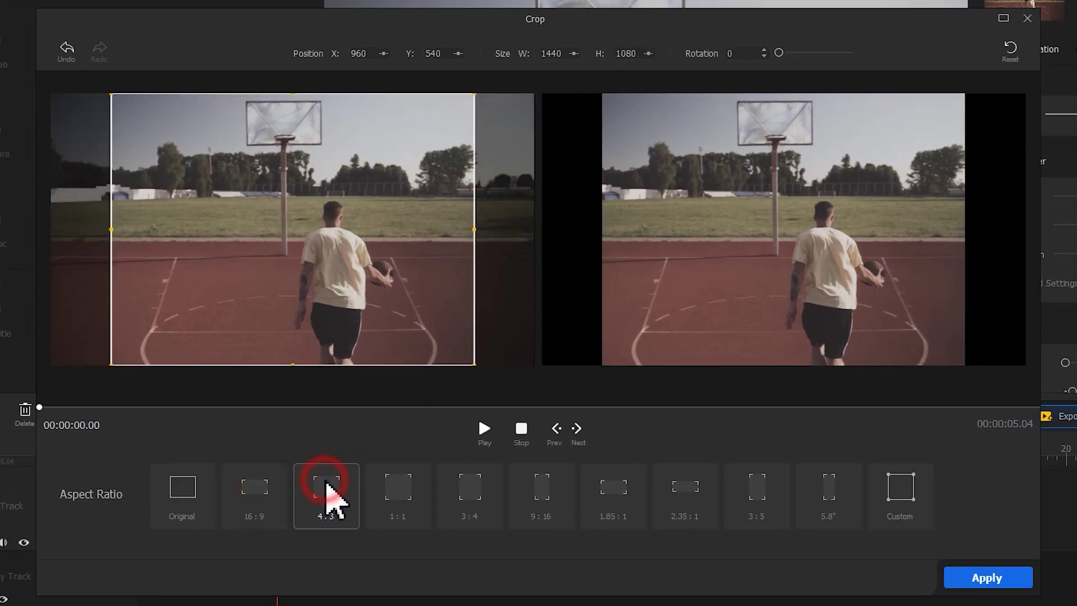
{"action": "left_click", "coordinate": [399, 489]}
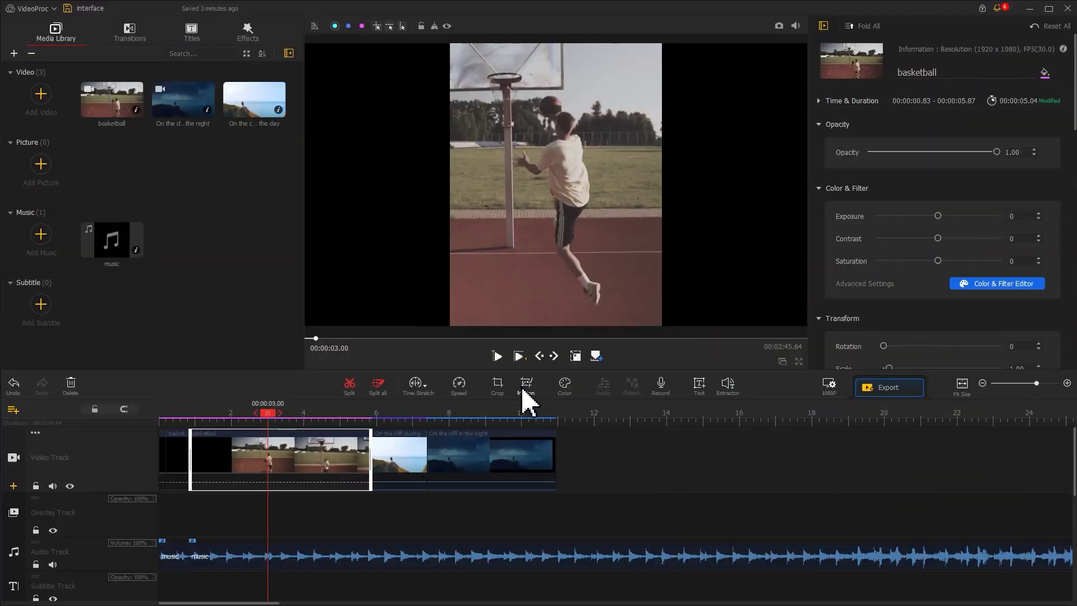
{"action": "left_click", "coordinate": [523, 380]}
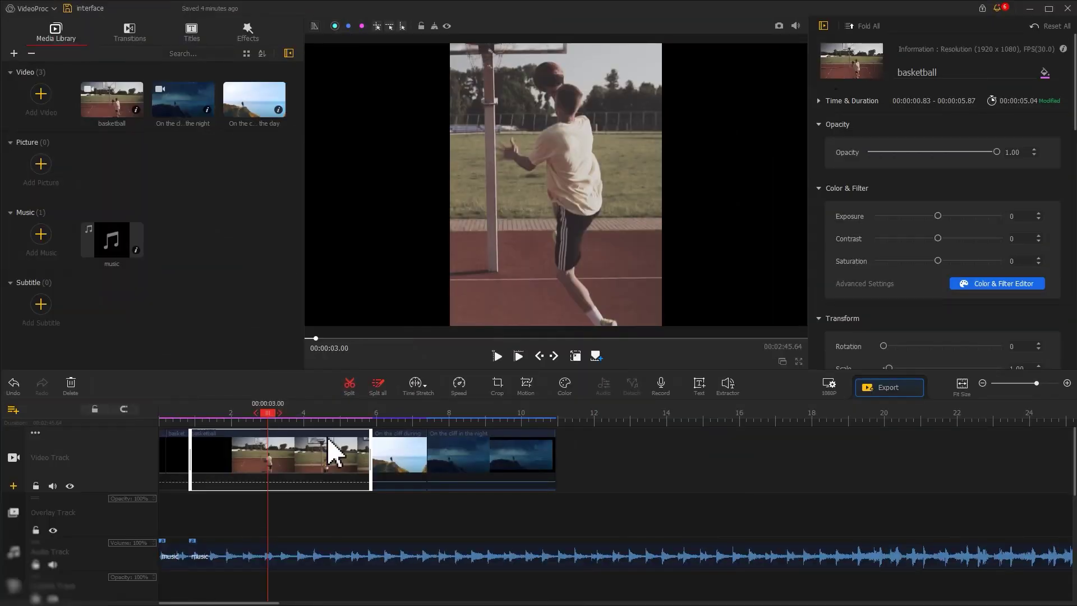
Check the music clip's audio settings, then detach the sound from the open the door clip
{"action": "left_click", "coordinate": [262, 557]}
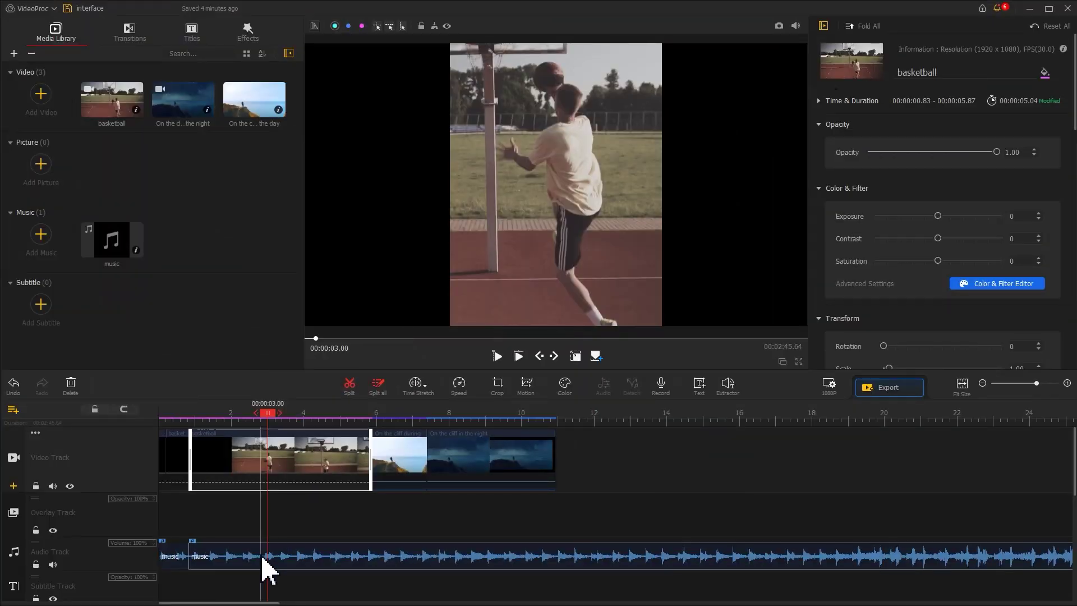
{"action": "left_click", "coordinate": [262, 557]}
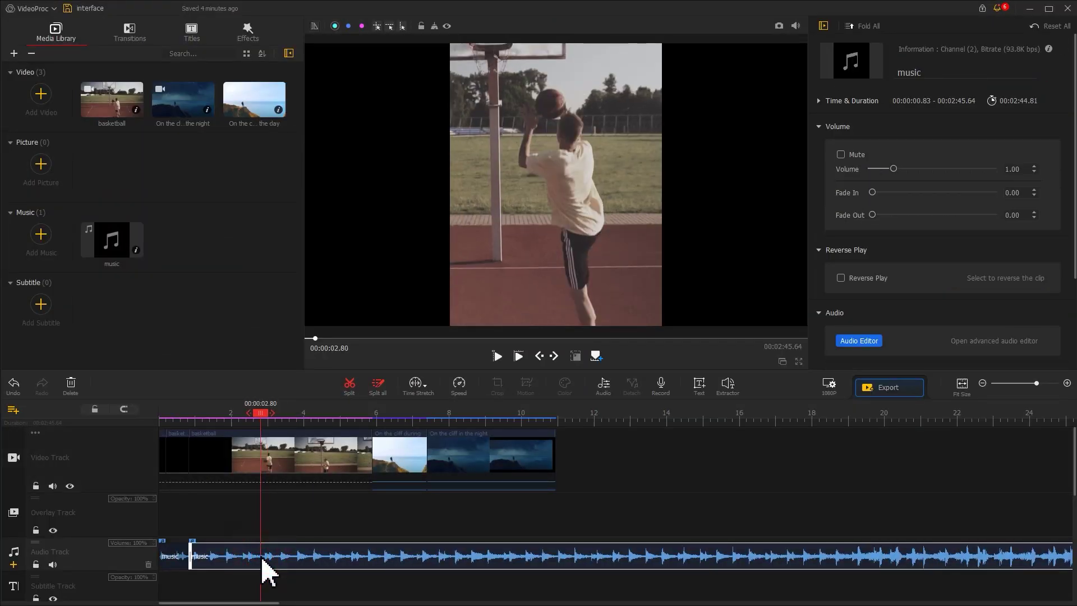
{"action": "left_click", "coordinate": [603, 386]}
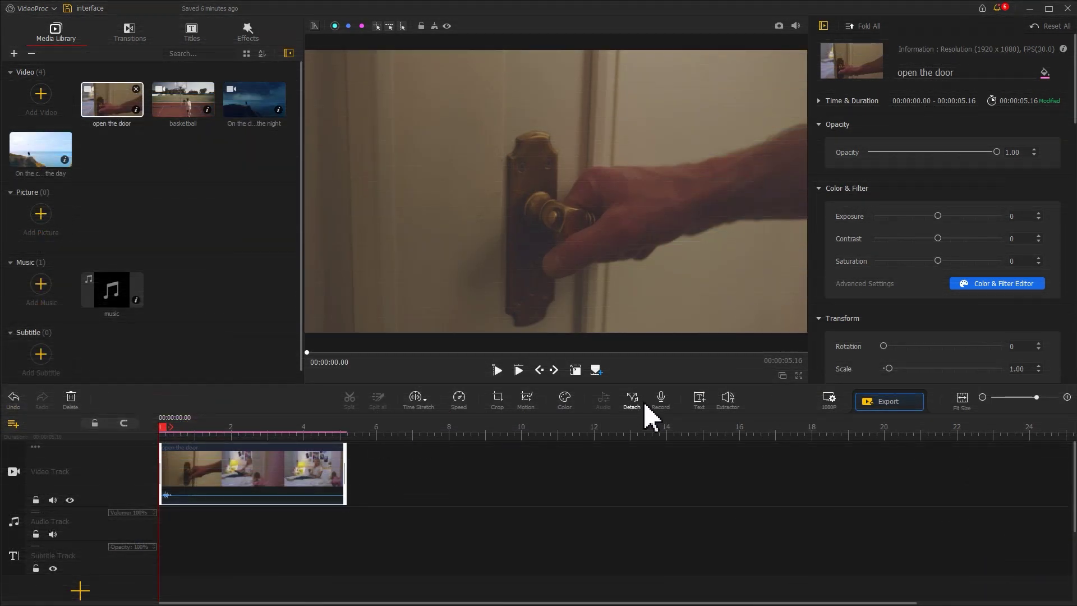
{"action": "left_click", "coordinate": [644, 403]}
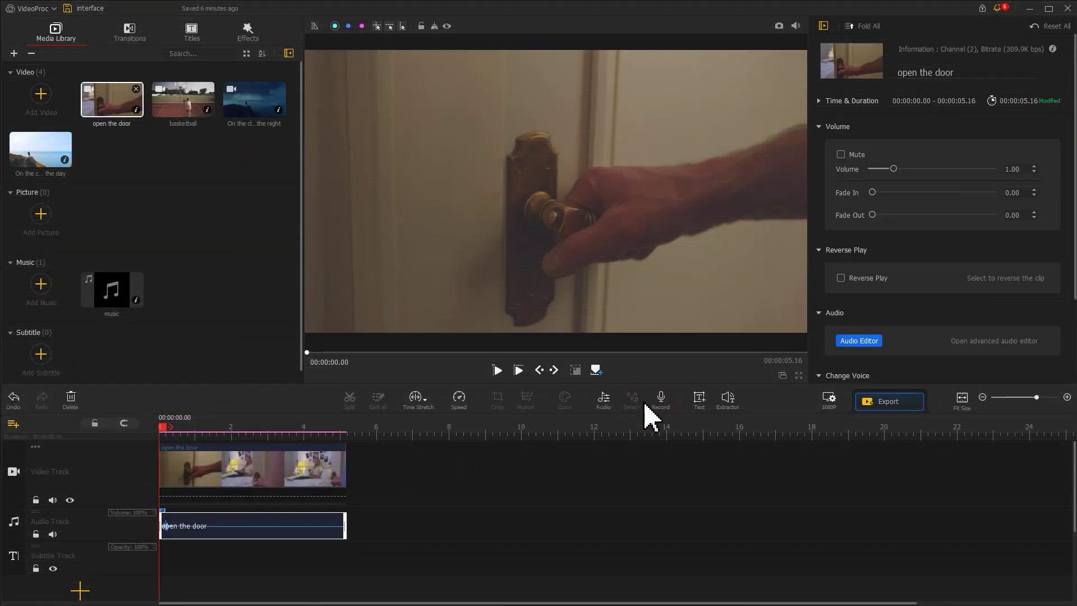
Record a 4-second voice clip, add it to the project, and move the playhead to 00:00:02.33
{"action": "left_click", "coordinate": [660, 409]}
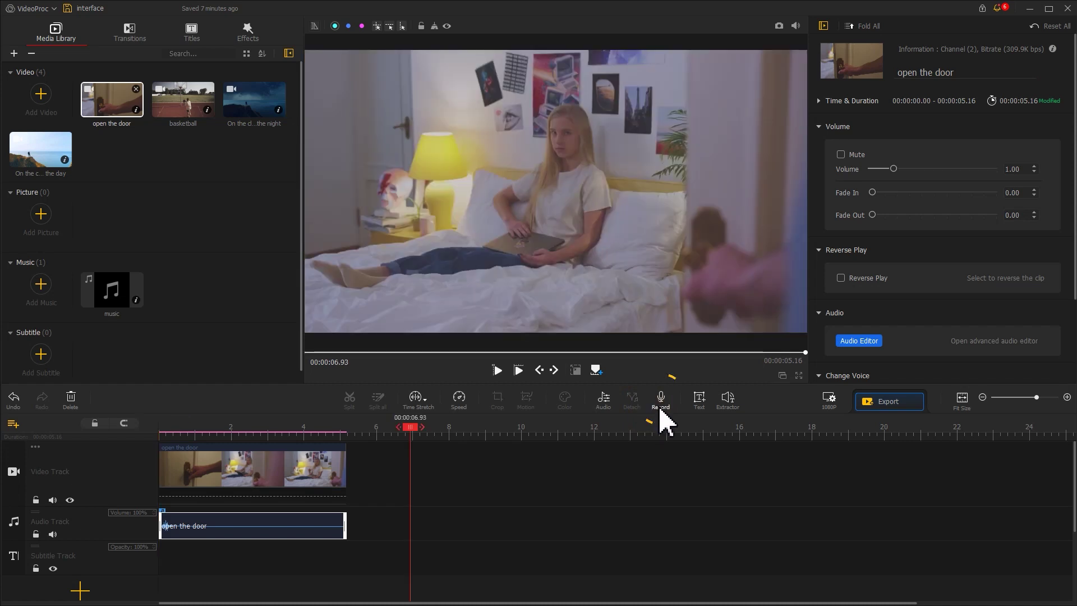
{"action": "left_click", "coordinate": [373, 344]}
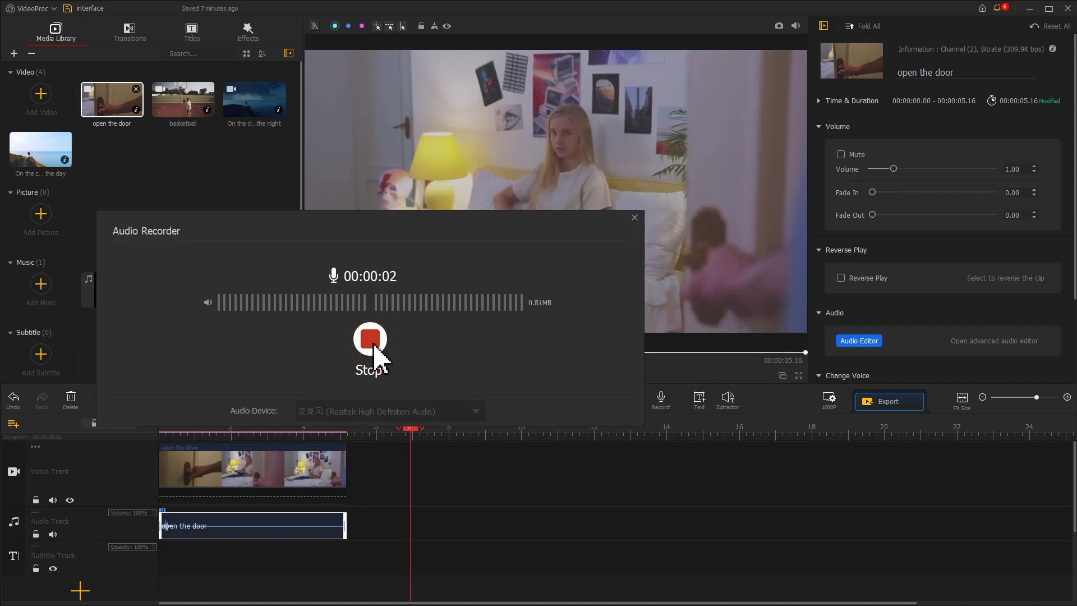
{"action": "left_click", "coordinate": [374, 346]}
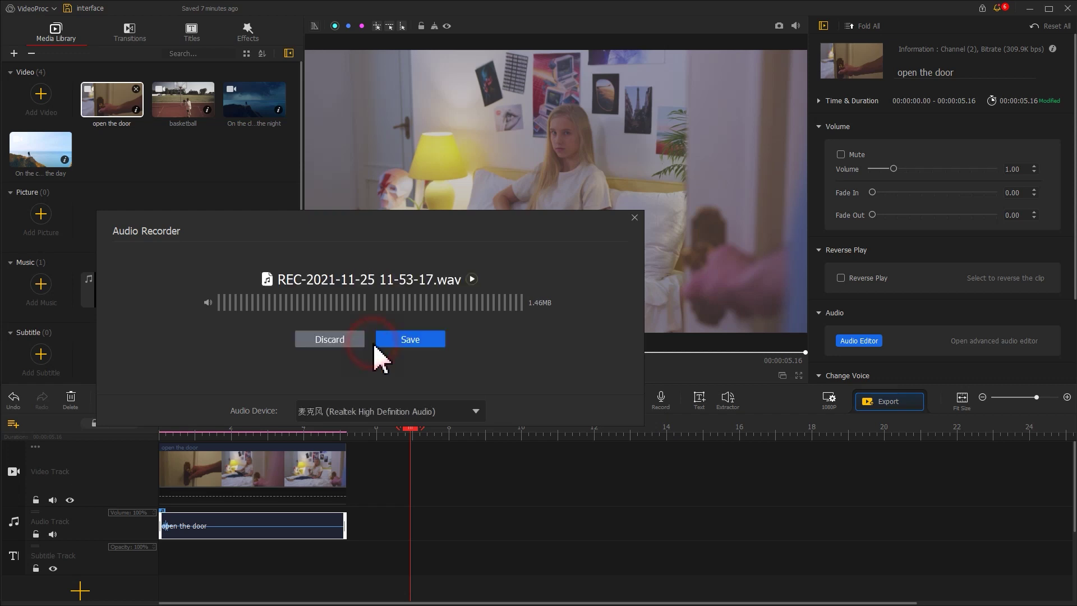
{"action": "left_click", "coordinate": [424, 345]}
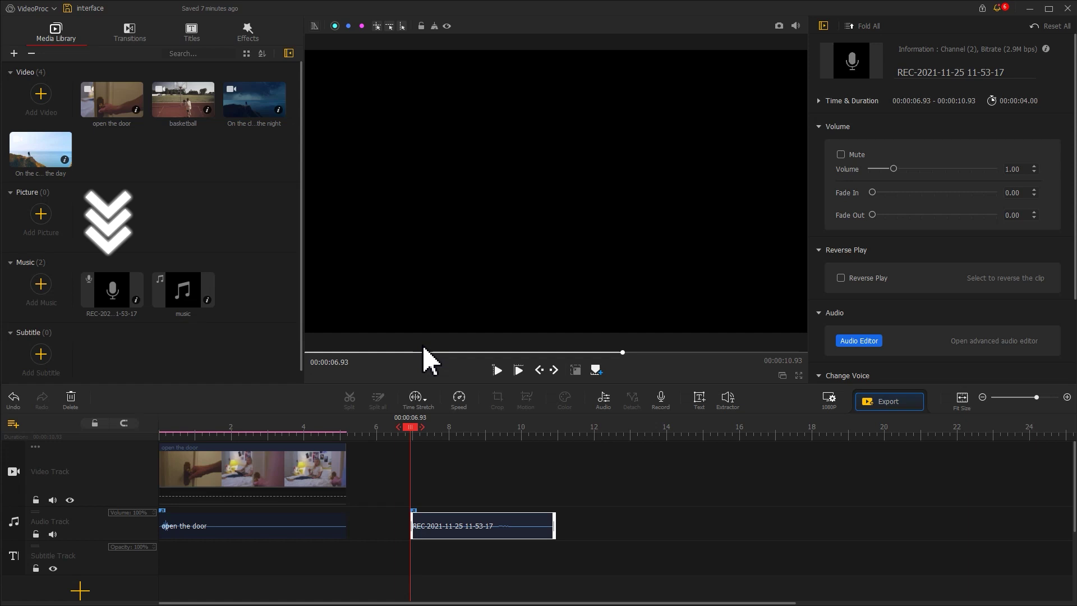
{"action": "left_click", "coordinate": [244, 429]}
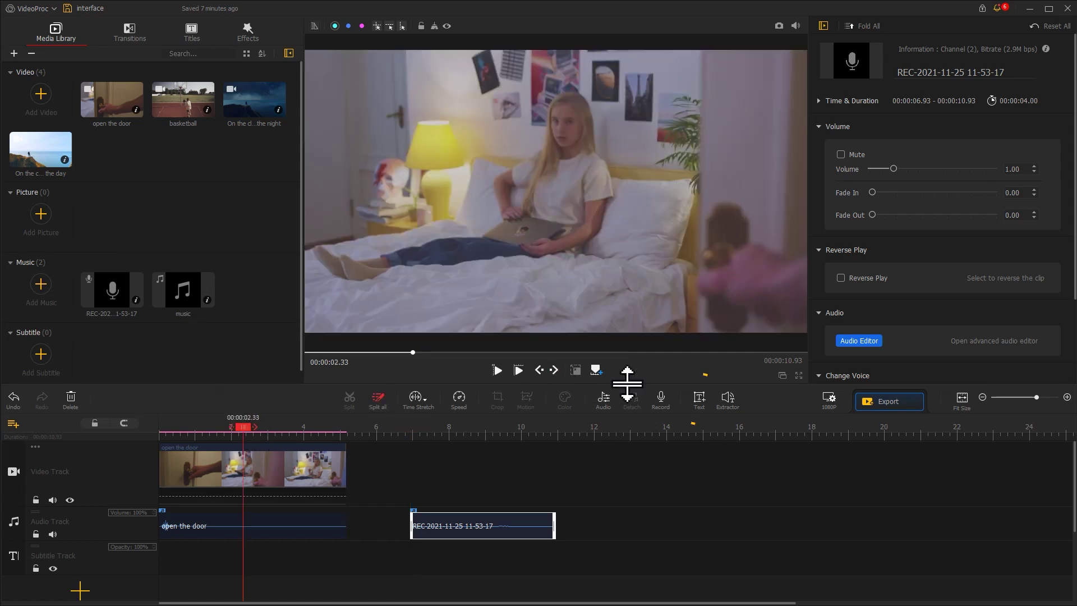
Add a 'Text Here' title at the playhead, then check and dismiss Audio to Text for the door audio
{"action": "left_click", "coordinate": [700, 399]}
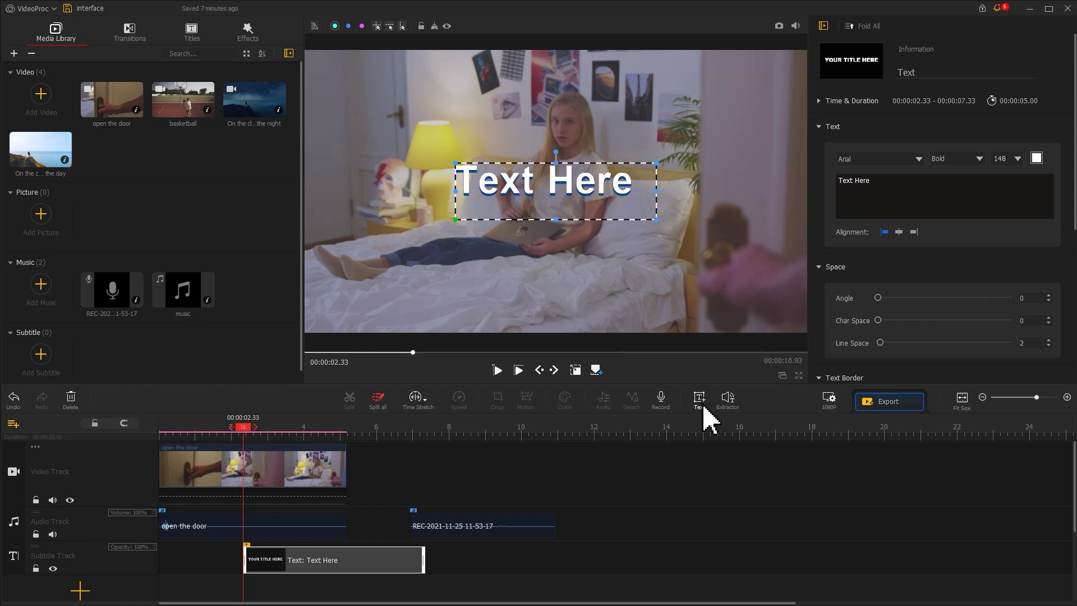
{"action": "left_click", "coordinate": [287, 526]}
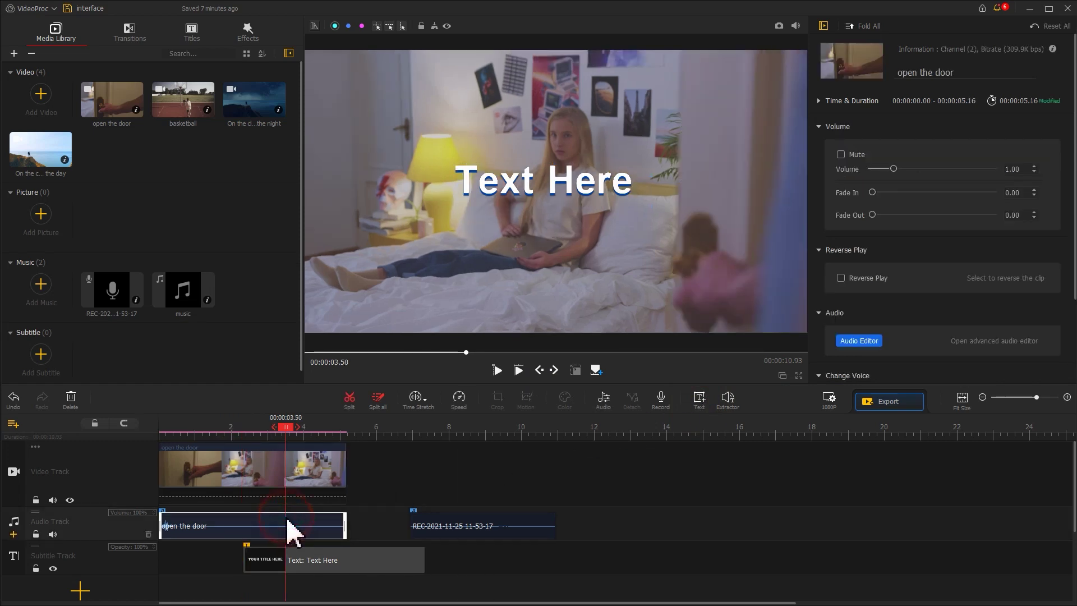
{"action": "left_click", "coordinate": [727, 399]}
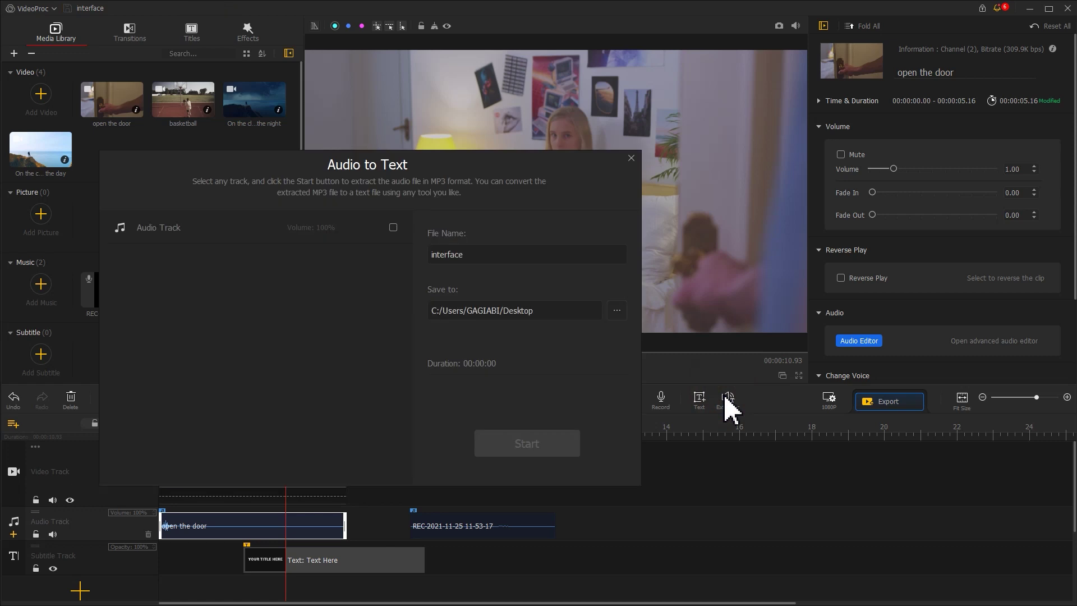
{"action": "left_click", "coordinate": [630, 159]}
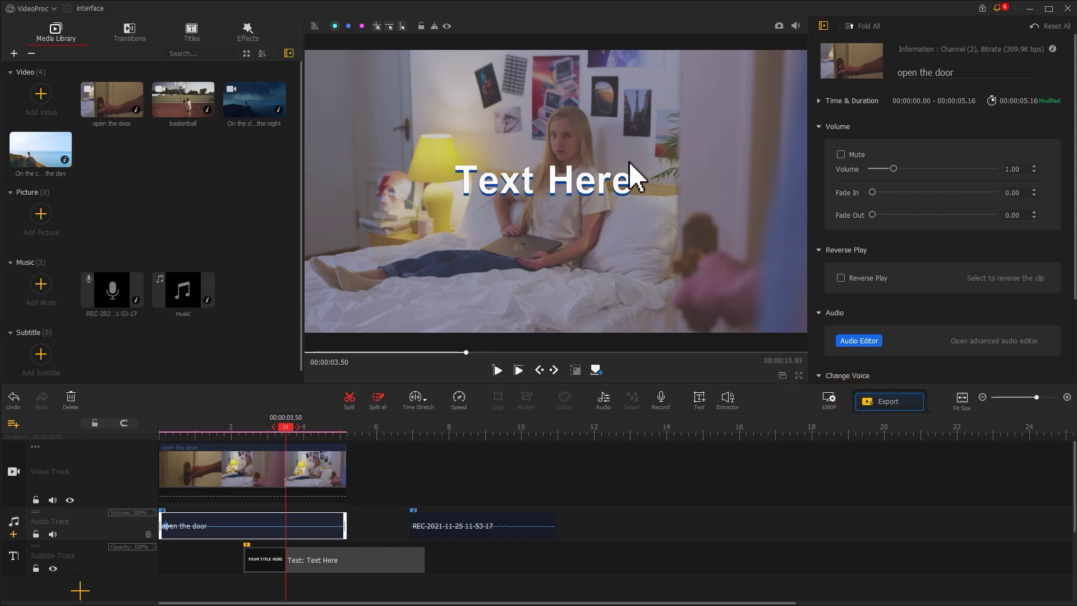
Try 720P resolution at 60 fps in project settings, then bring up the export settings
{"action": "left_click", "coordinate": [829, 398]}
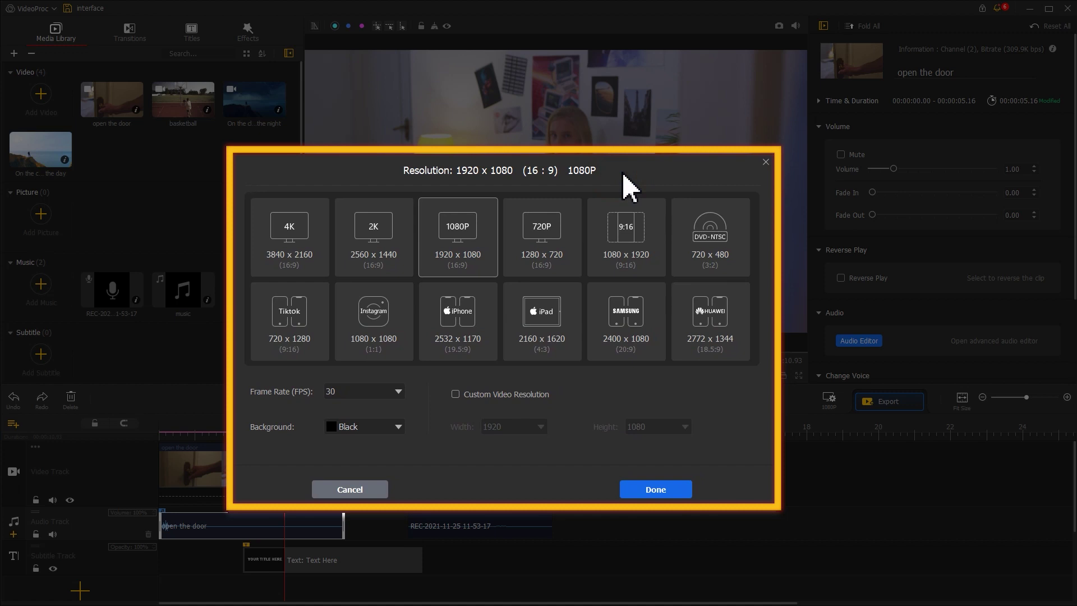
{"action": "left_click", "coordinate": [516, 243]}
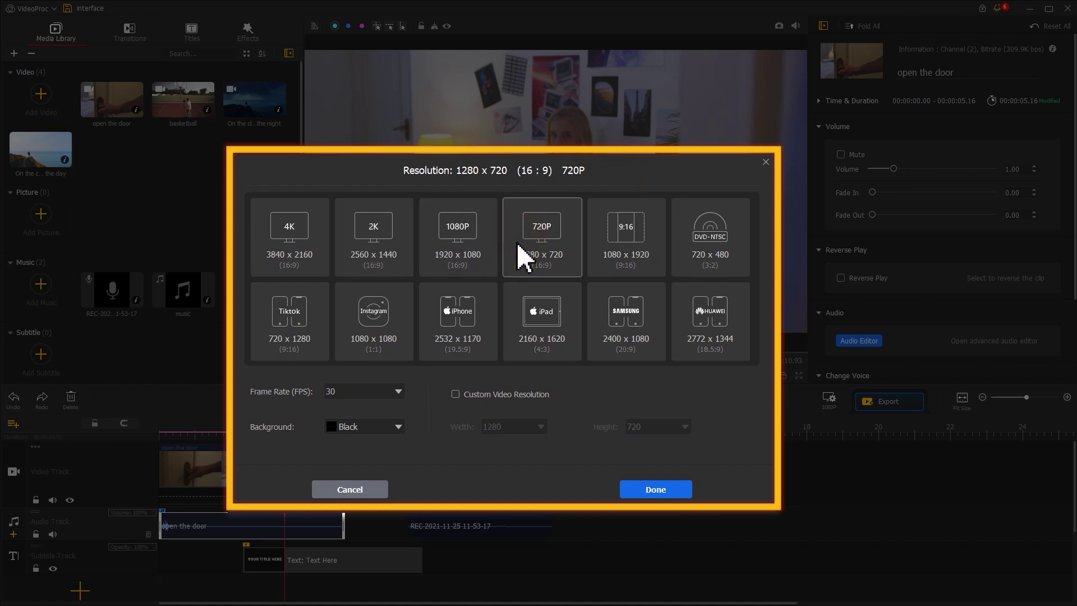
{"action": "left_click", "coordinate": [386, 394]}
{"action": "left_click", "coordinate": [376, 413]}
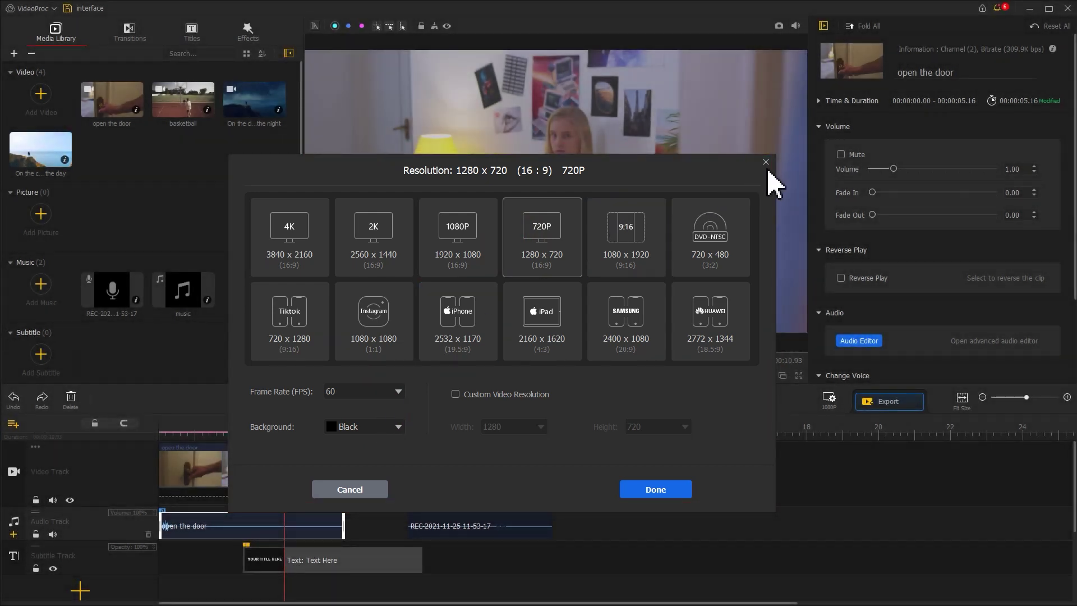
{"action": "left_click", "coordinate": [765, 162]}
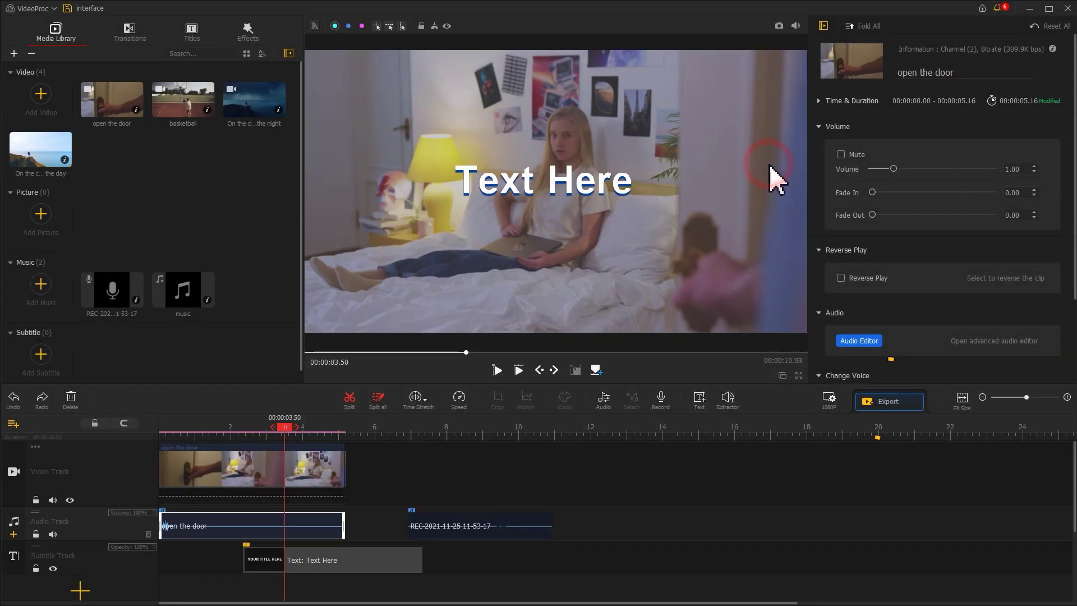
{"action": "left_click", "coordinate": [878, 408]}
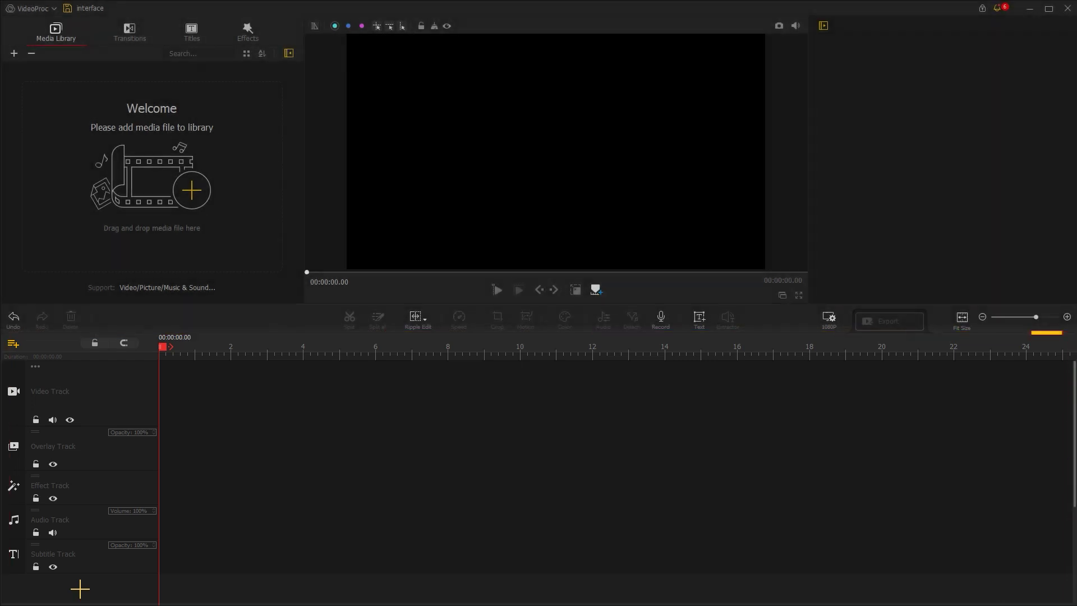
Reveal the add/delete options on the video, effect and subtitle track headers
{"action": "mouse_move", "coordinate": [113, 414]}
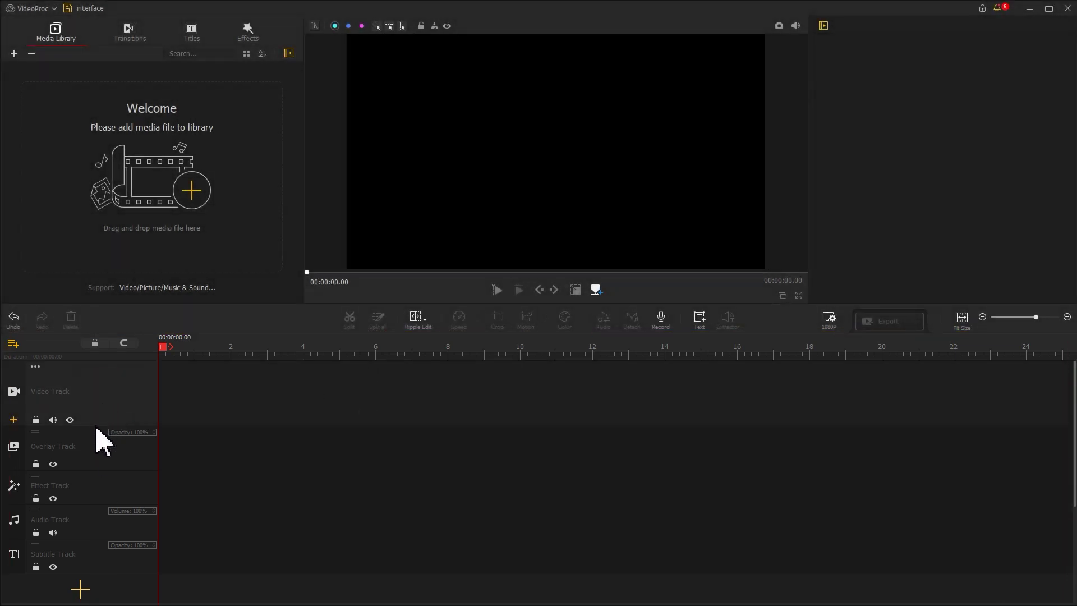
{"action": "mouse_move", "coordinate": [105, 489]}
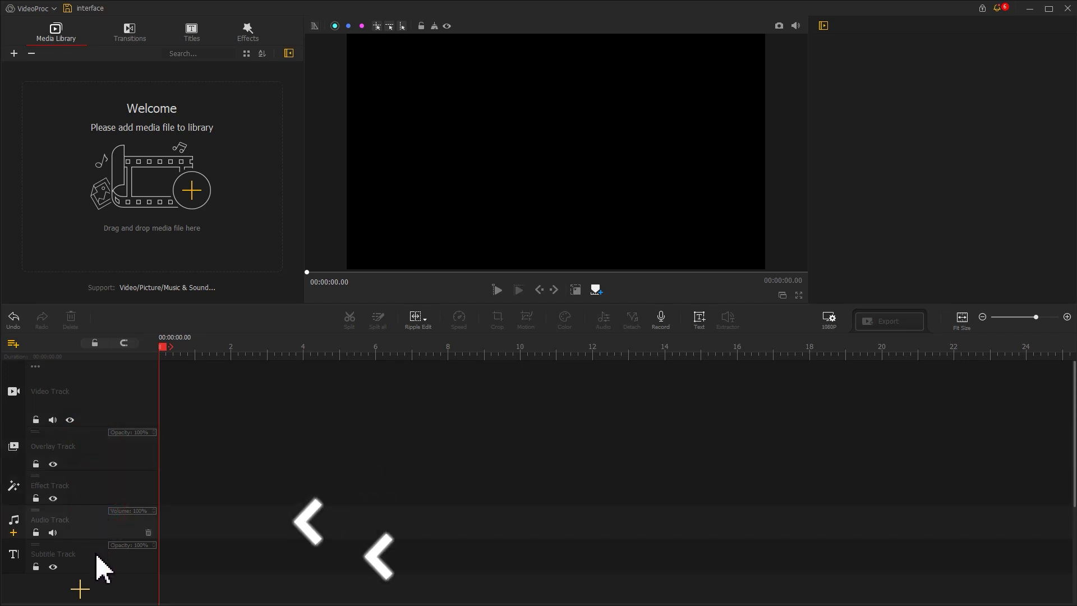
{"action": "mouse_move", "coordinate": [104, 569]}
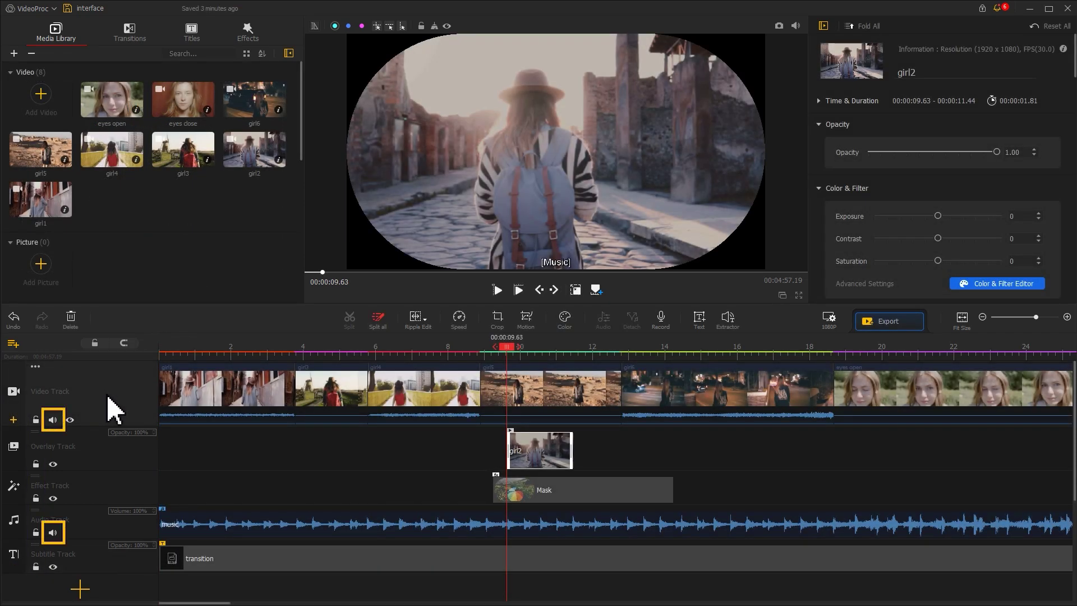
Mute video and music, hide the video, overlay, effect and subtitle tracks, then add an overlay track
{"action": "left_click", "coordinate": [52, 420]}
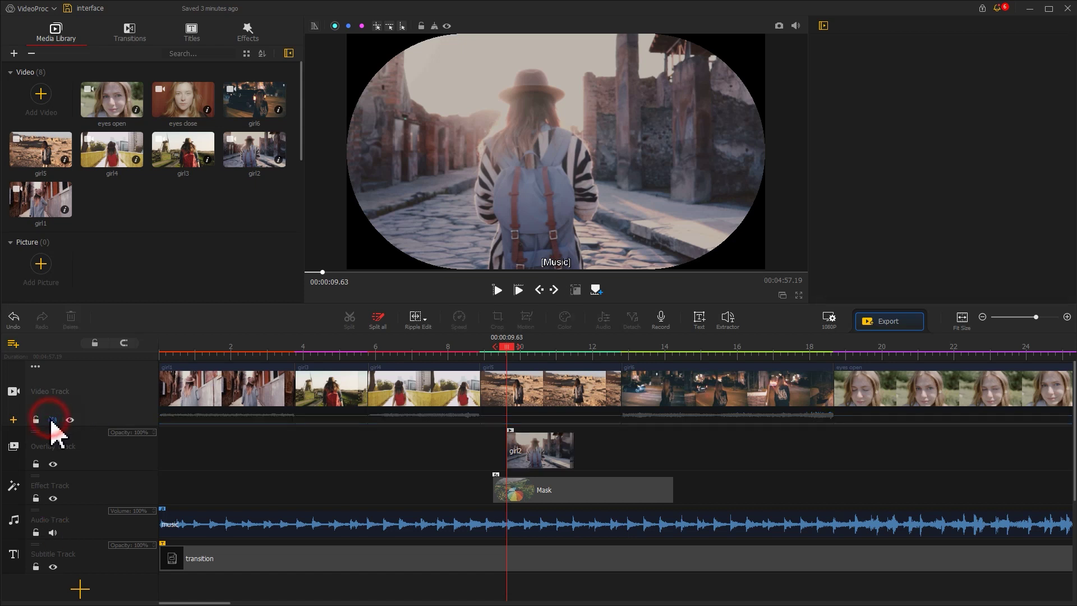
{"action": "left_click", "coordinate": [52, 532]}
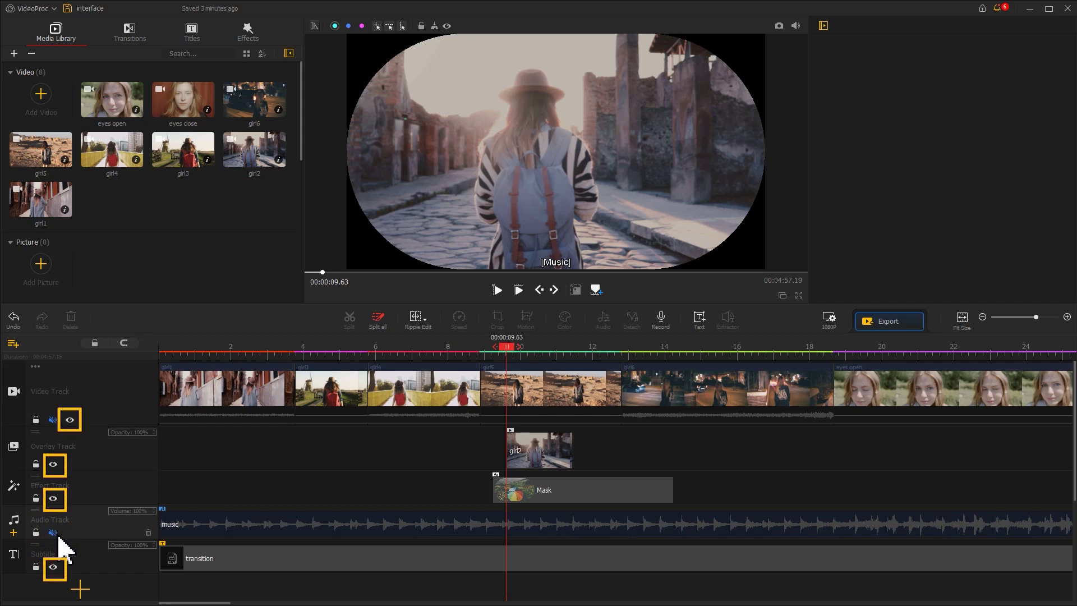
{"action": "left_click", "coordinate": [69, 420]}
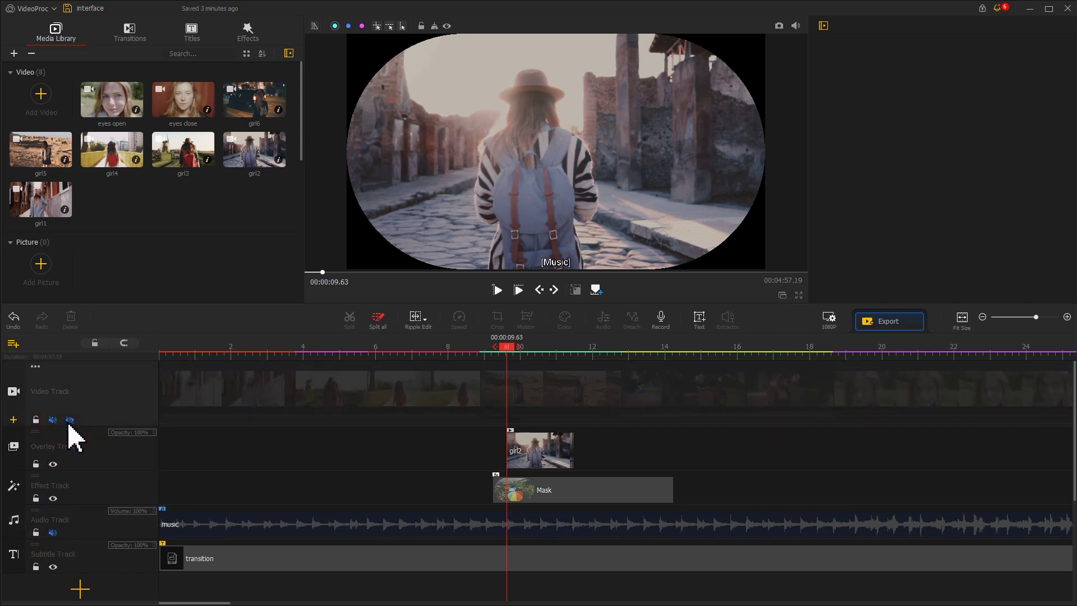
{"action": "left_click", "coordinate": [52, 464]}
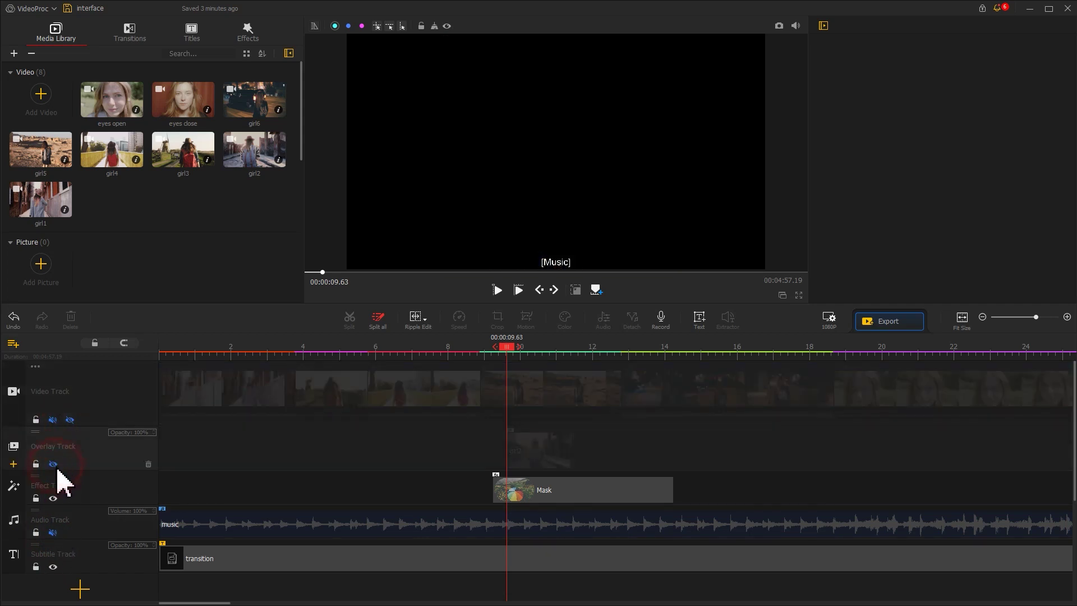
{"action": "left_click", "coordinate": [53, 498]}
{"action": "left_click", "coordinate": [52, 566]}
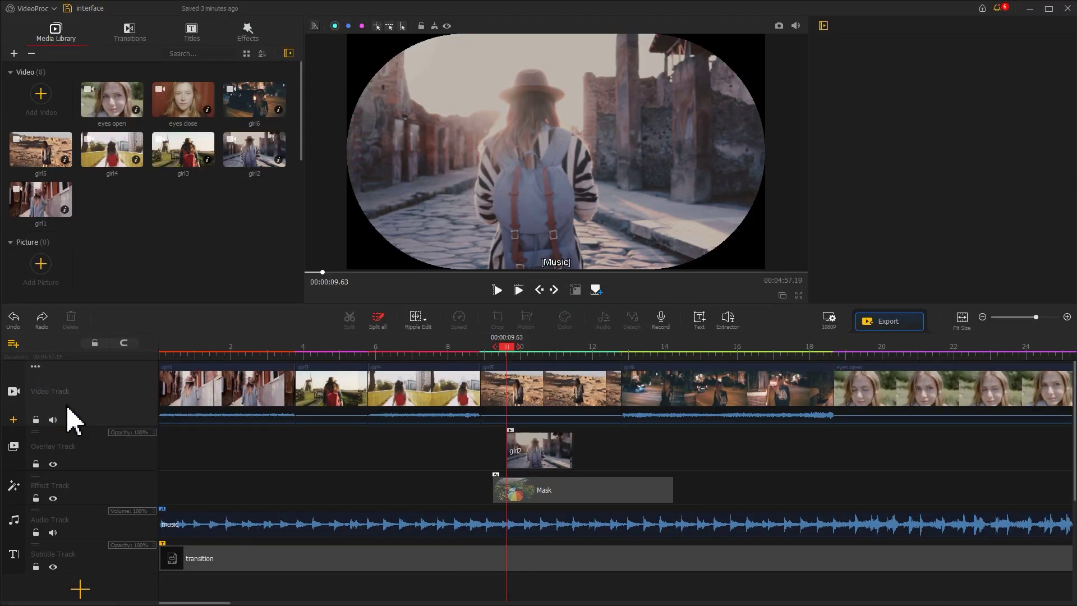
{"action": "left_click", "coordinate": [13, 419]}
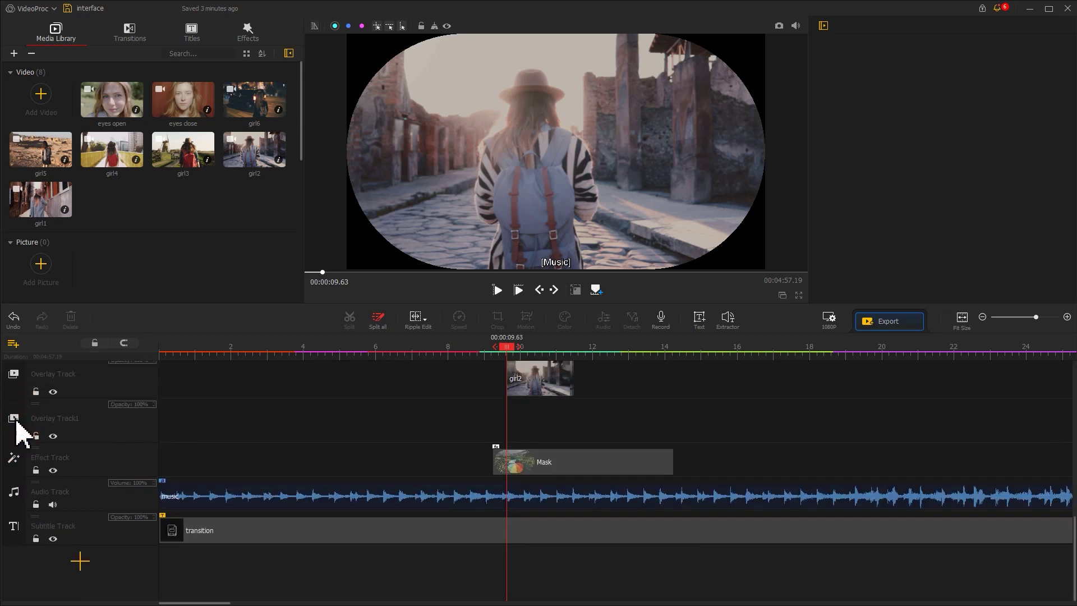
Delete Overlay Track1 after confirming, then show the list of track types to add
{"action": "left_click", "coordinate": [93, 428]}
{"action": "left_click", "coordinate": [148, 436]}
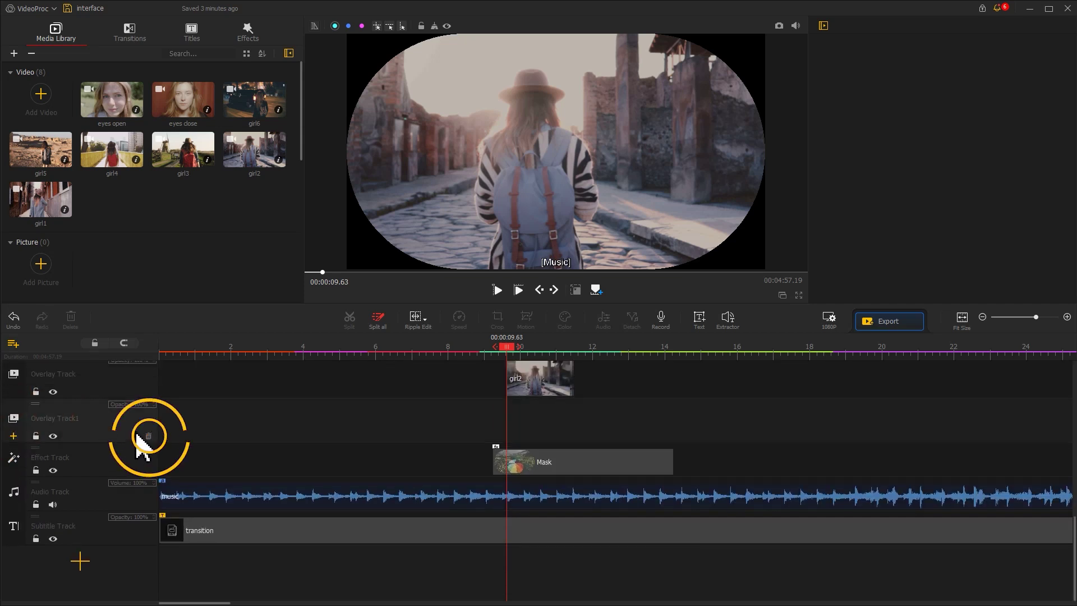
{"action": "left_click", "coordinate": [149, 437]}
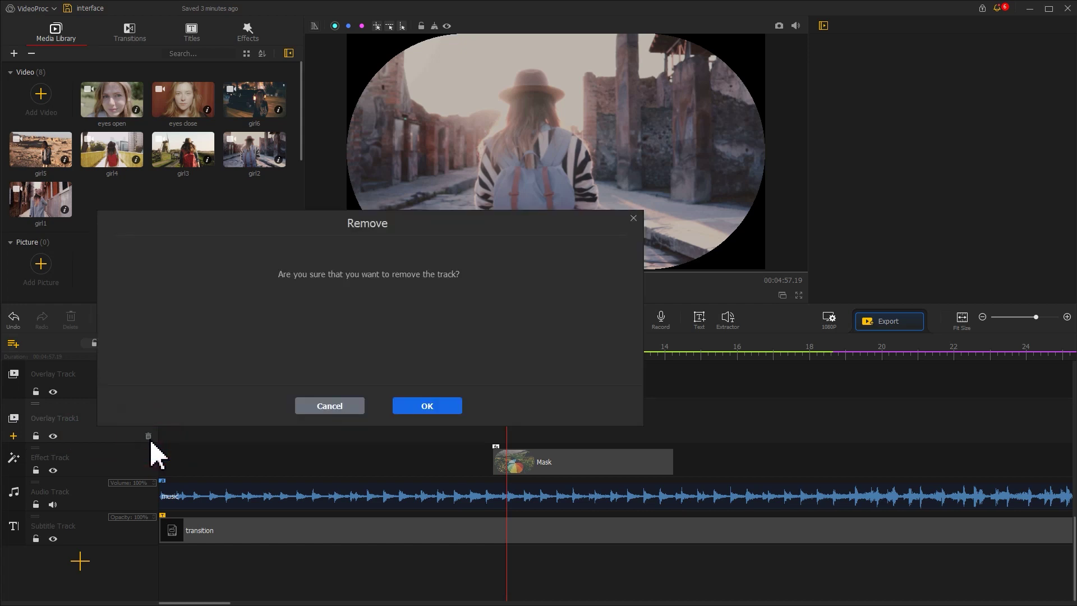
{"action": "left_click", "coordinate": [406, 409]}
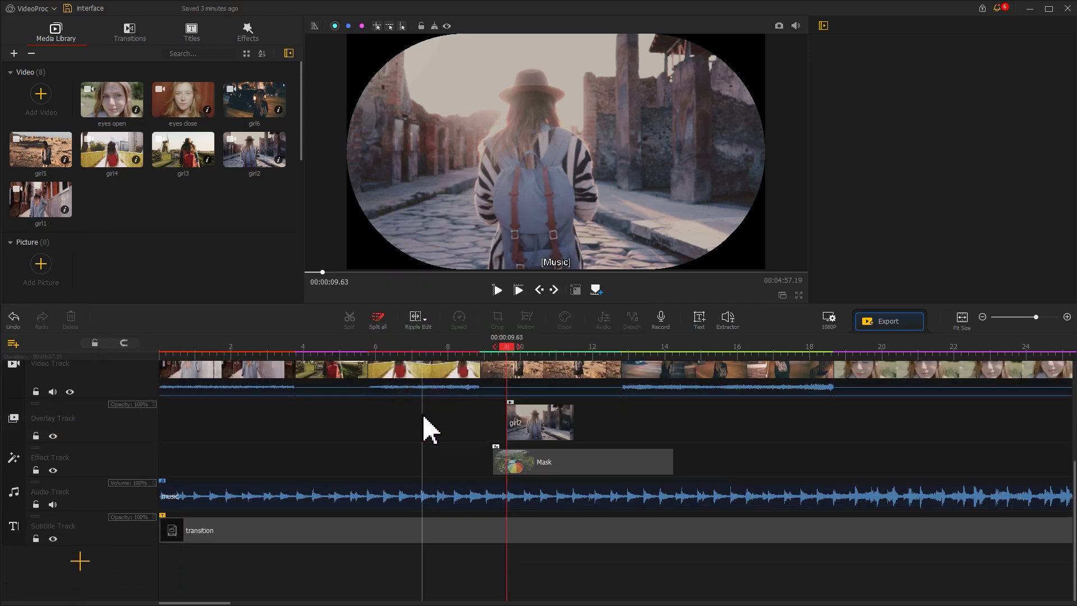
{"action": "left_click", "coordinate": [13, 351]}
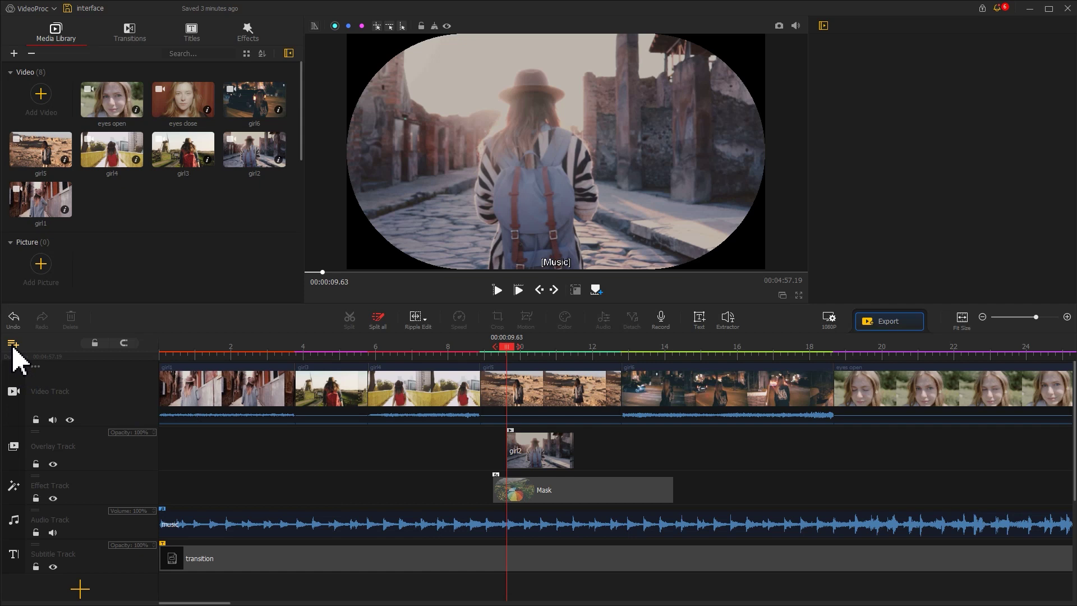
{"action": "left_click", "coordinate": [12, 347]}
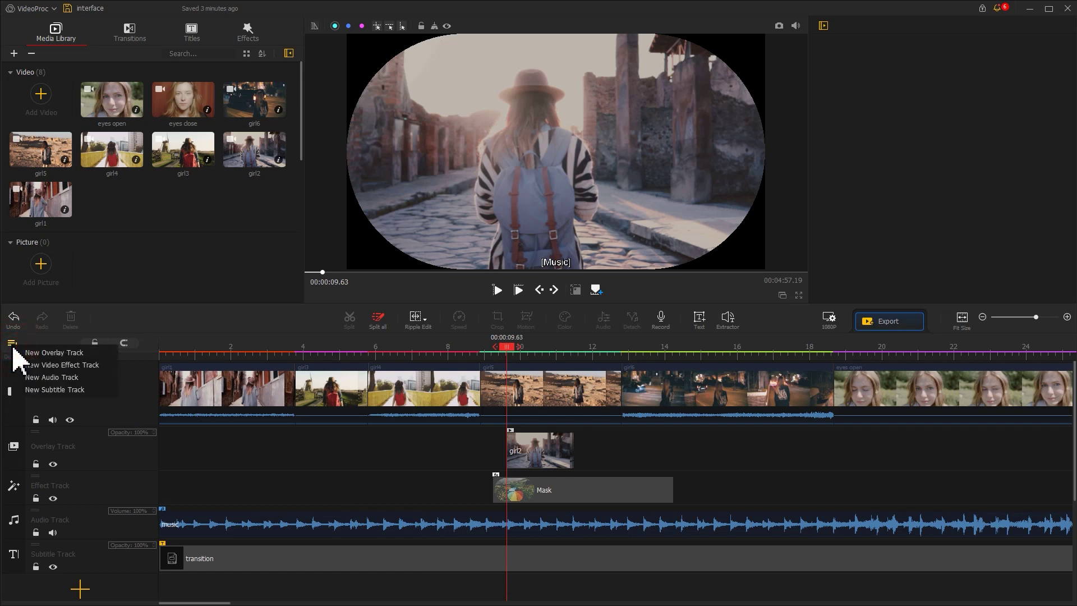
Dismiss the track list, lock then unlock all tracks, and zoom the timeline to fit the project
{"action": "left_click", "coordinate": [49, 340]}
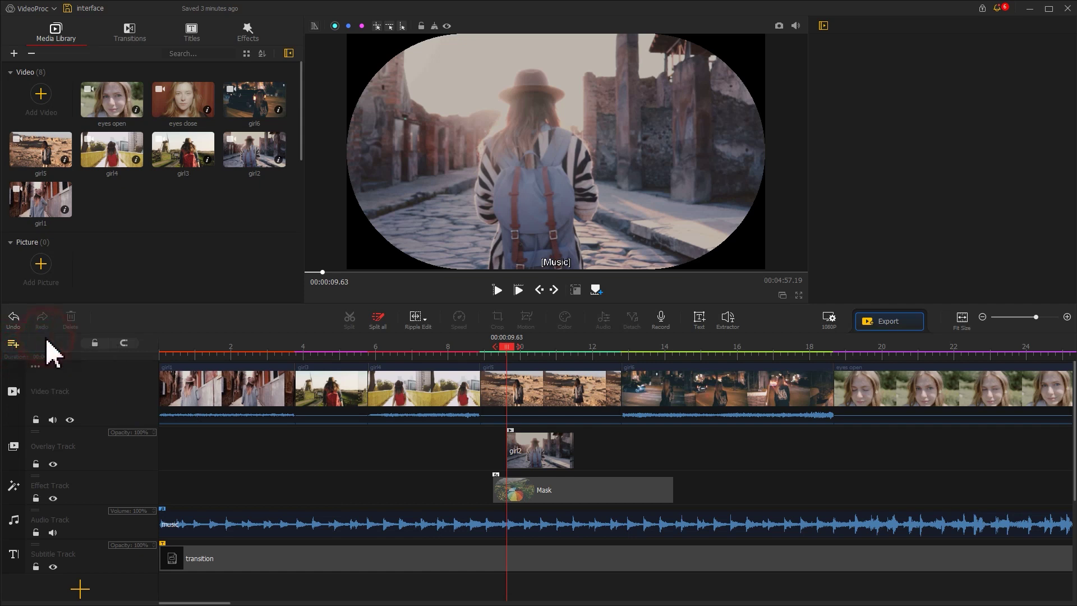
{"action": "left_click", "coordinate": [94, 344]}
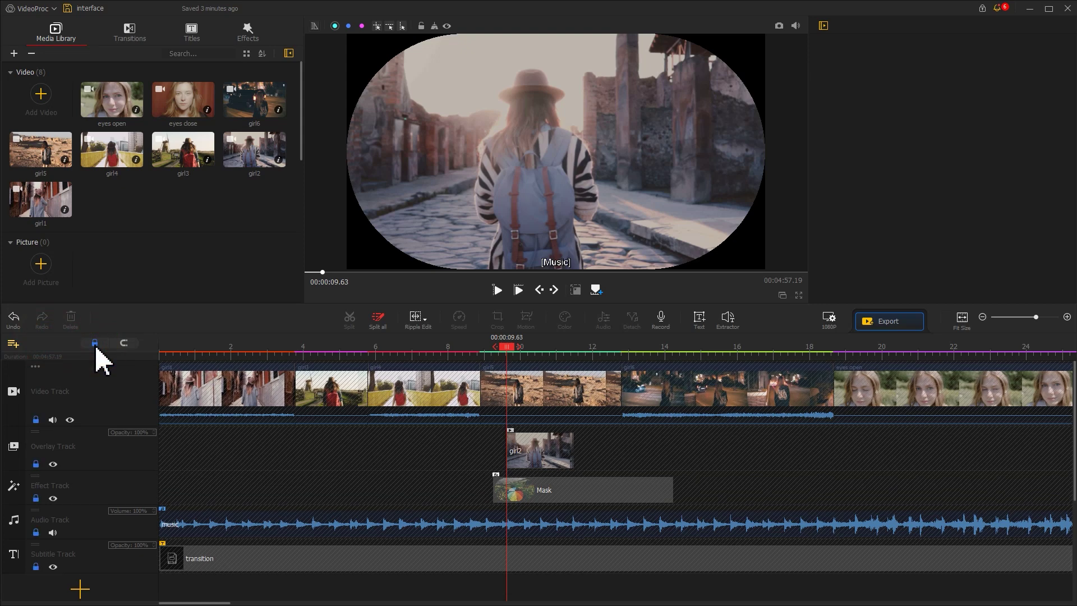
{"action": "left_click", "coordinate": [94, 342]}
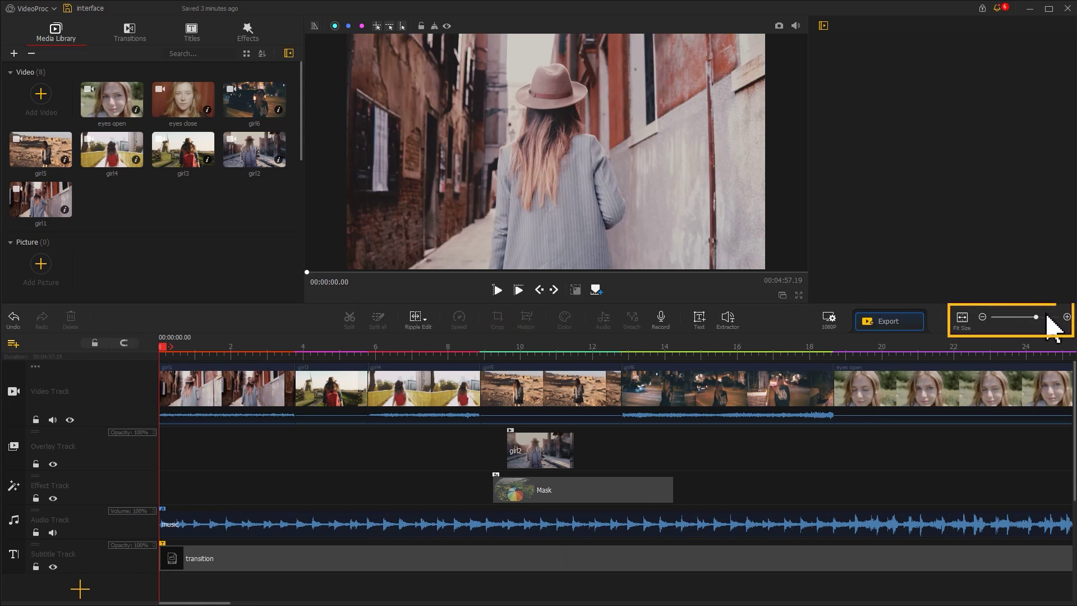
{"action": "left_click_drag", "start_coordinate": [1035, 318], "coordinate": [1029, 318]}
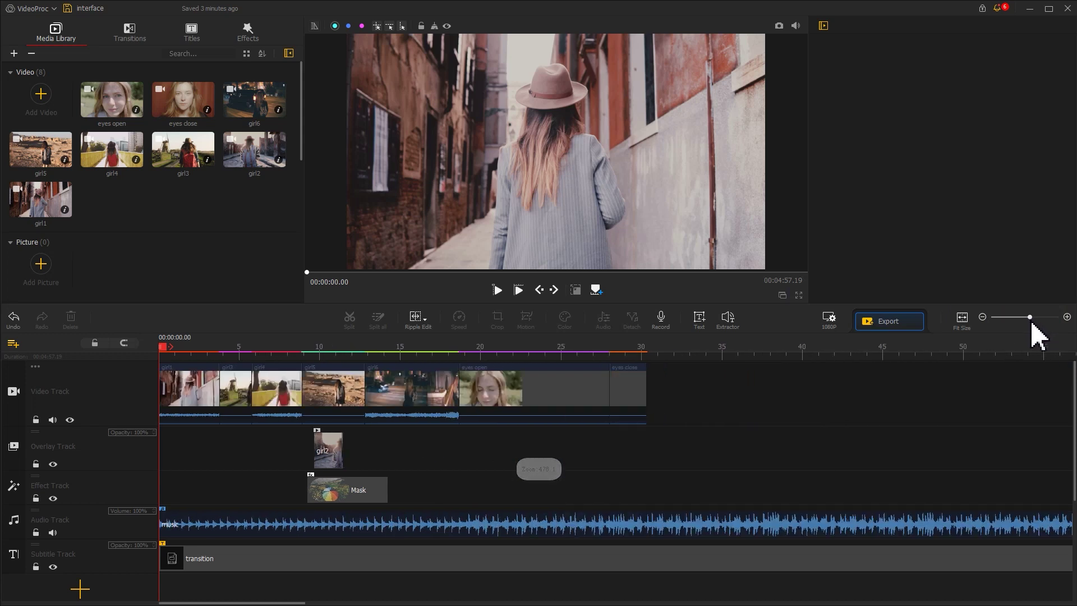
{"action": "left_click", "coordinate": [965, 323]}
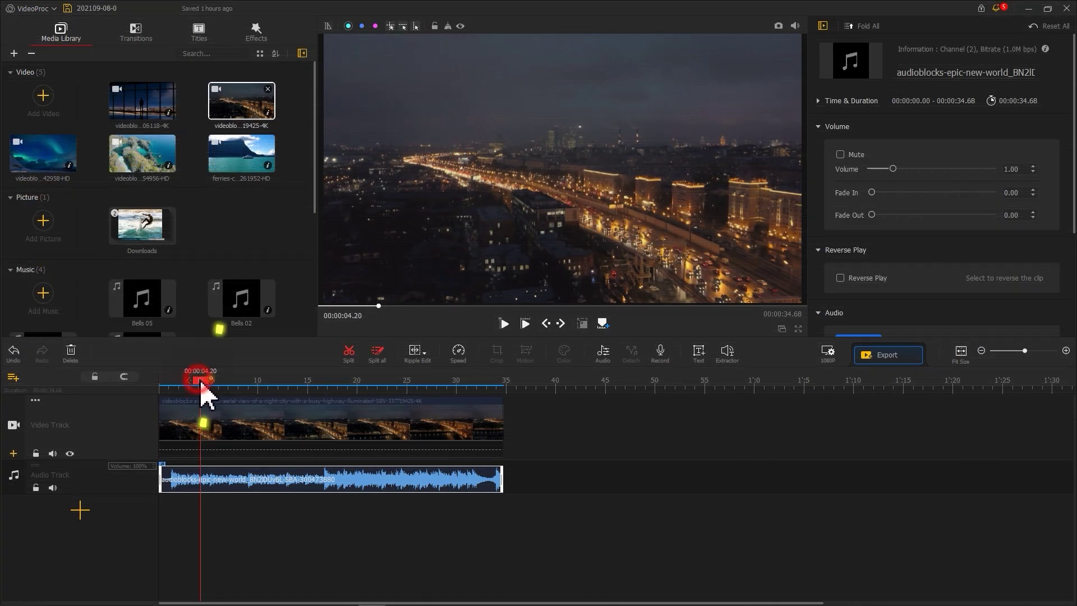
Move the playhead to 00:00:06.66 to bring up the girl1 clip's 3.77 s duration and 1.00 opacity
{"action": "left_click_drag", "start_coordinate": [202, 380], "coordinate": [432, 400]}
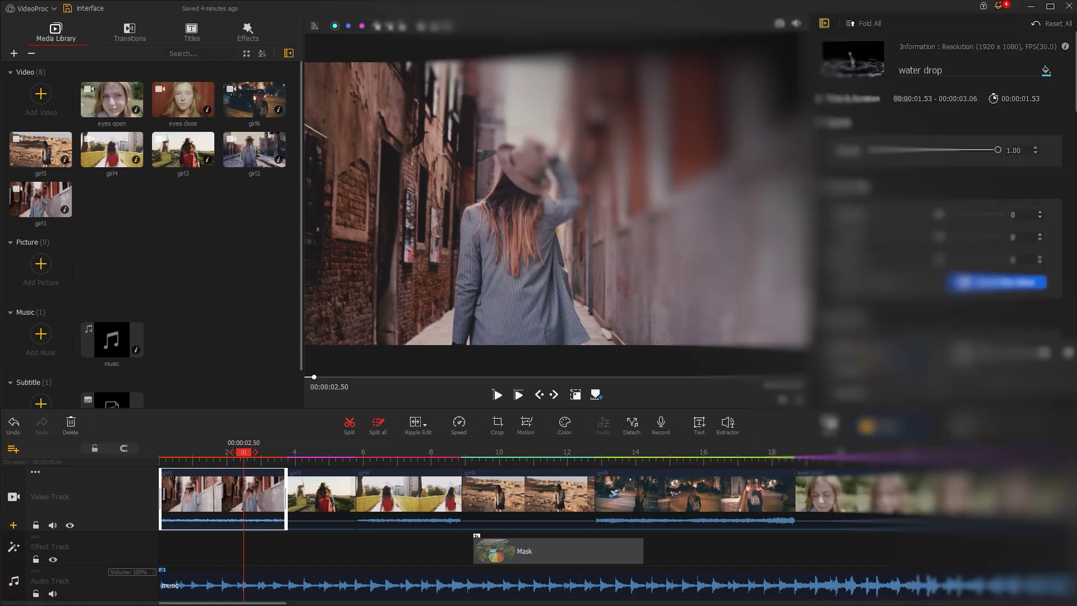
At 00:00:01.96, tick Reverse Play for water drop, and Lens Distortion Correction and Image Denoising for beach
{"action": "left_click", "coordinate": [343, 437]}
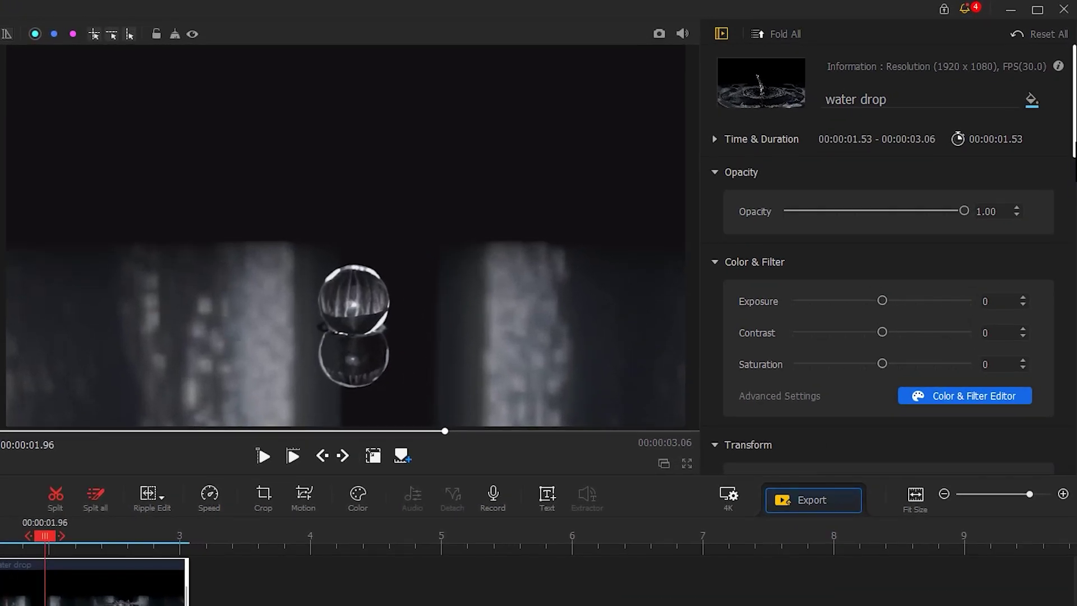
{"action": "left_click_drag", "start_coordinate": [1067, 92], "coordinate": [1069, 186]}
{"action": "left_click_drag", "start_coordinate": [1073, 263], "coordinate": [1073, 307]}
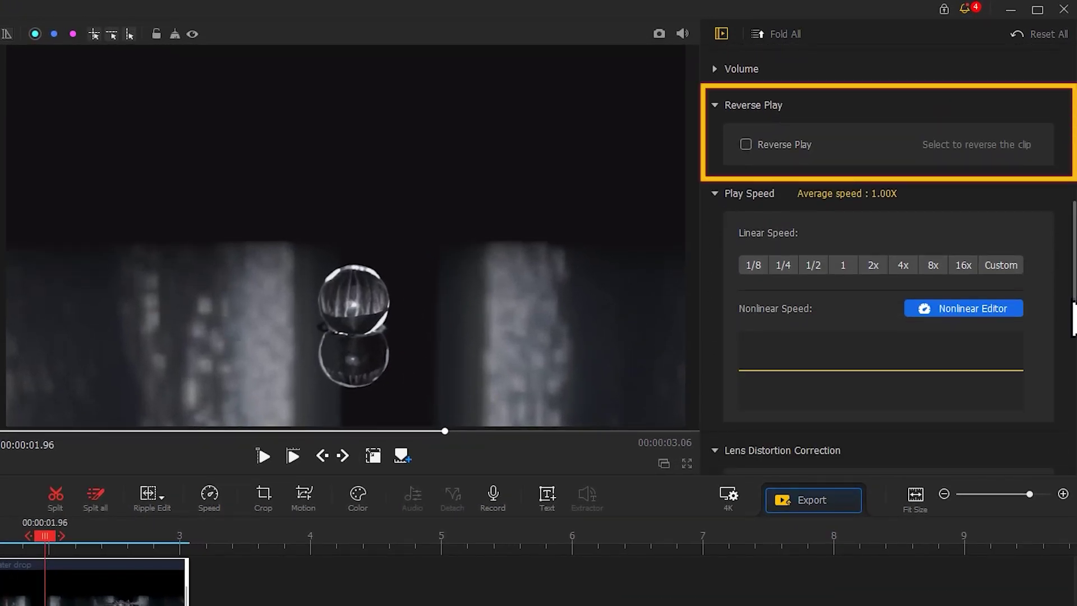
{"action": "left_click", "coordinate": [745, 145]}
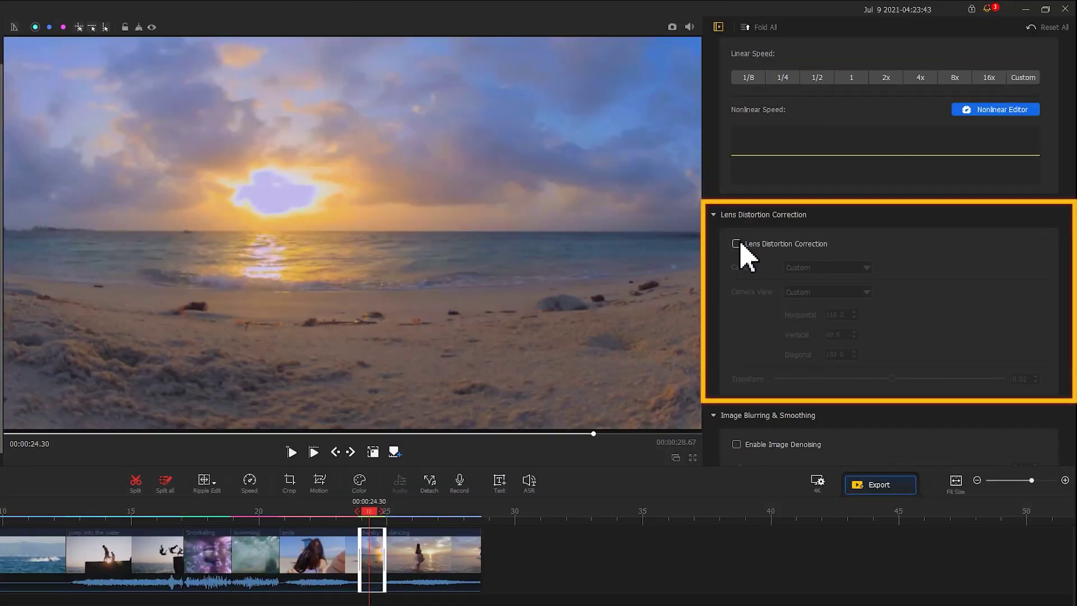
{"action": "left_click", "coordinate": [736, 244]}
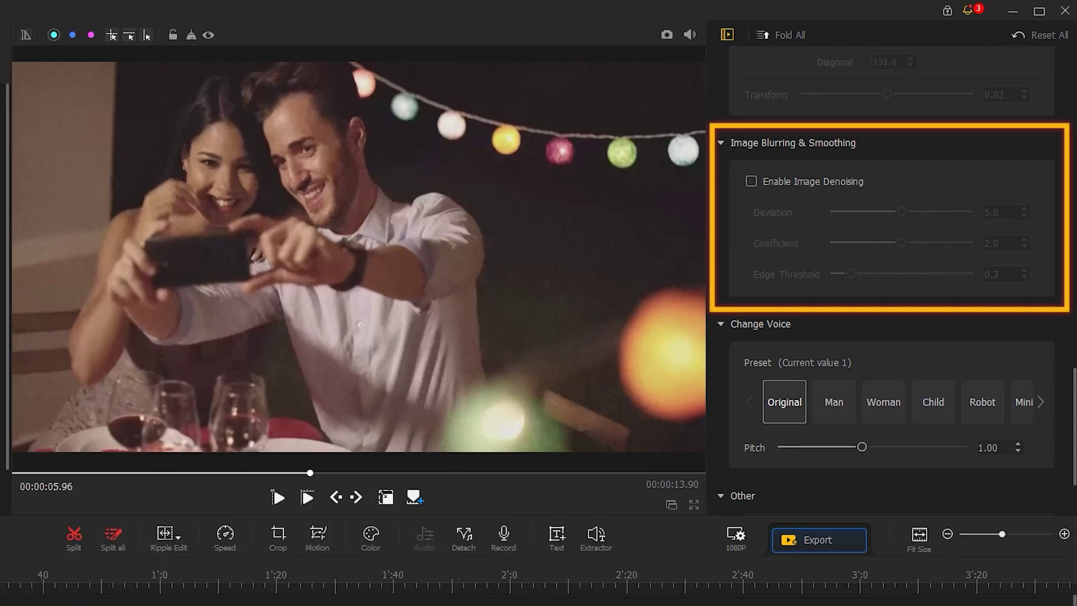
{"action": "left_click", "coordinate": [751, 181]}
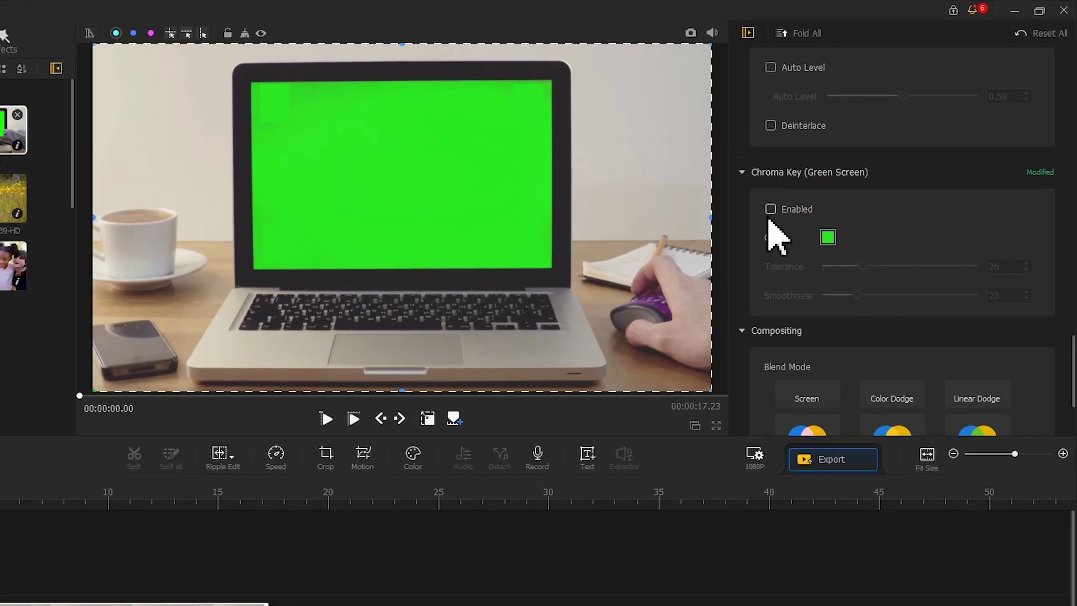
Enable Chroma Key on the laptop clip at tolerance 12, blend BEST ESCAPE with Lighten, and play it
{"action": "left_click", "coordinate": [840, 162]}
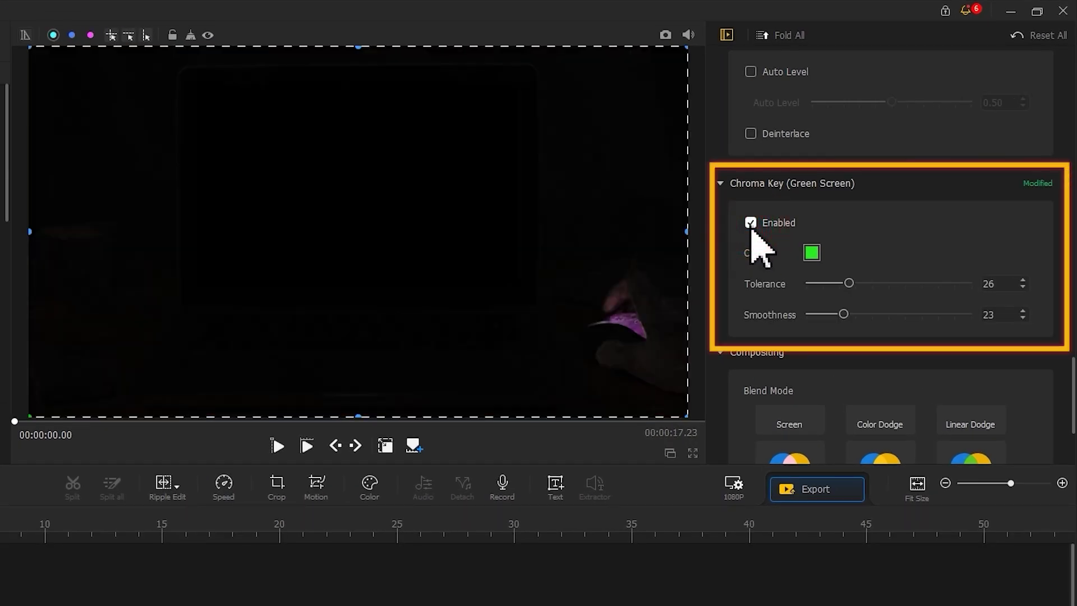
{"action": "left_click_drag", "start_coordinate": [848, 282], "coordinate": [827, 283]}
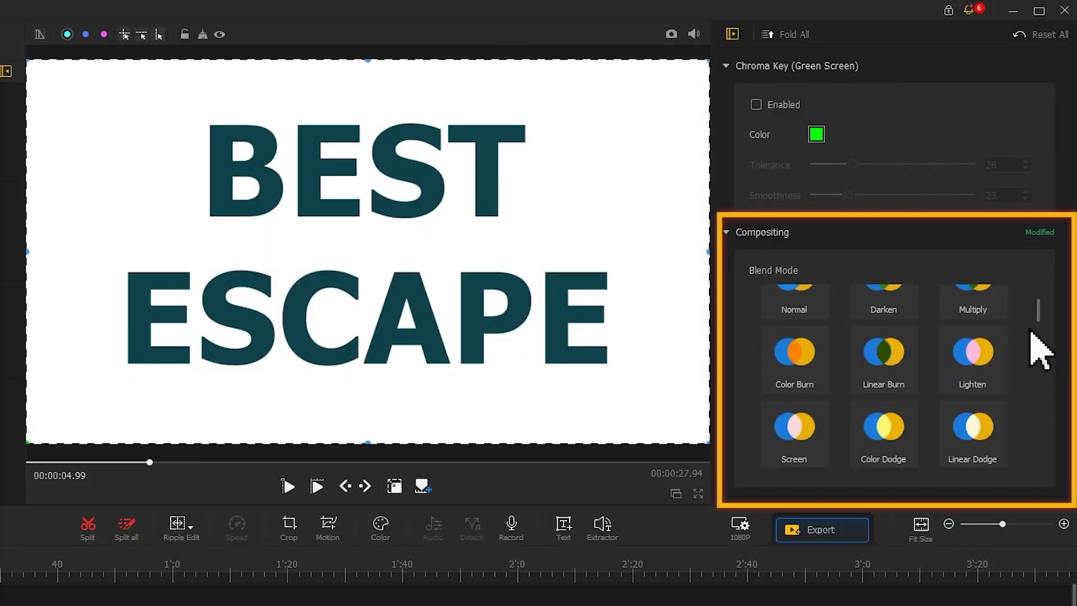
{"action": "left_click", "coordinate": [987, 370]}
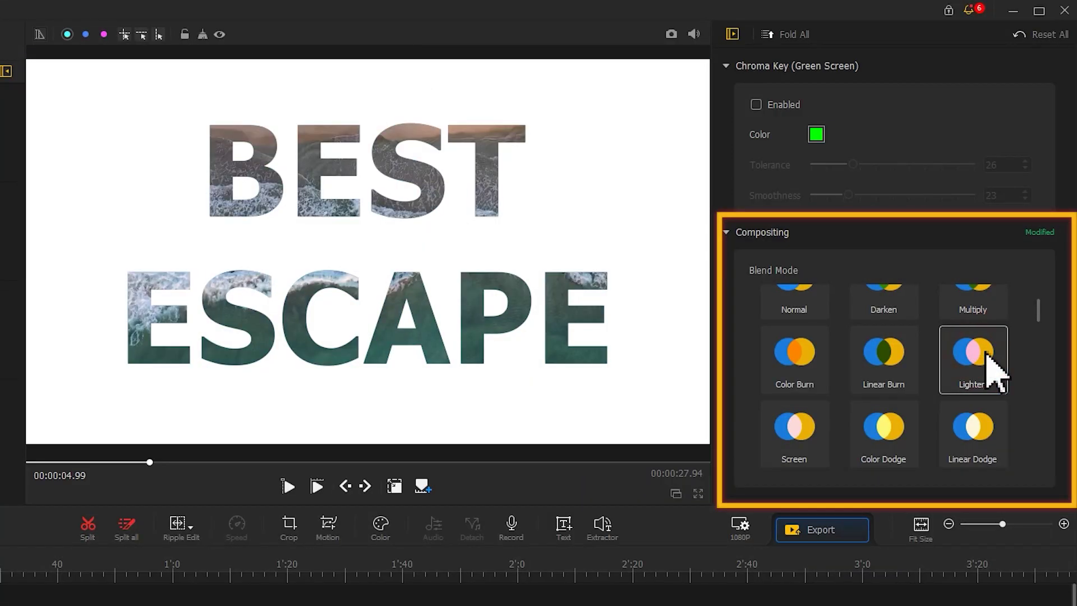
{"action": "left_click", "coordinate": [286, 486]}
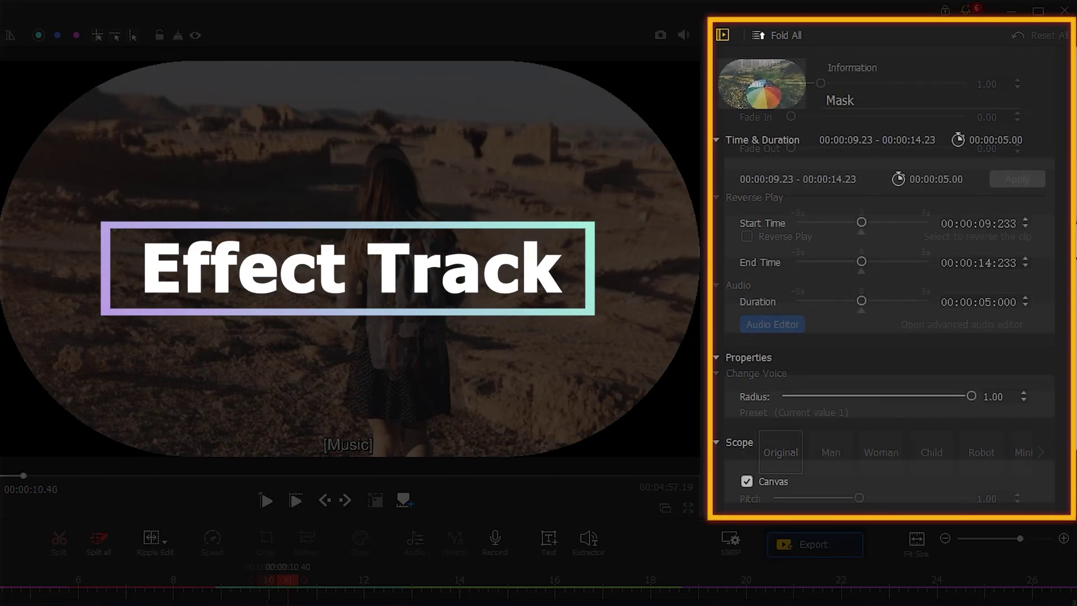
Scroll the Inspector down to the Mask effect's Scope checkboxes, with Canvas ticked
{"action": "scroll", "coordinate": [894, 281], "scroll_direction": "down", "scroll_amount": 1}
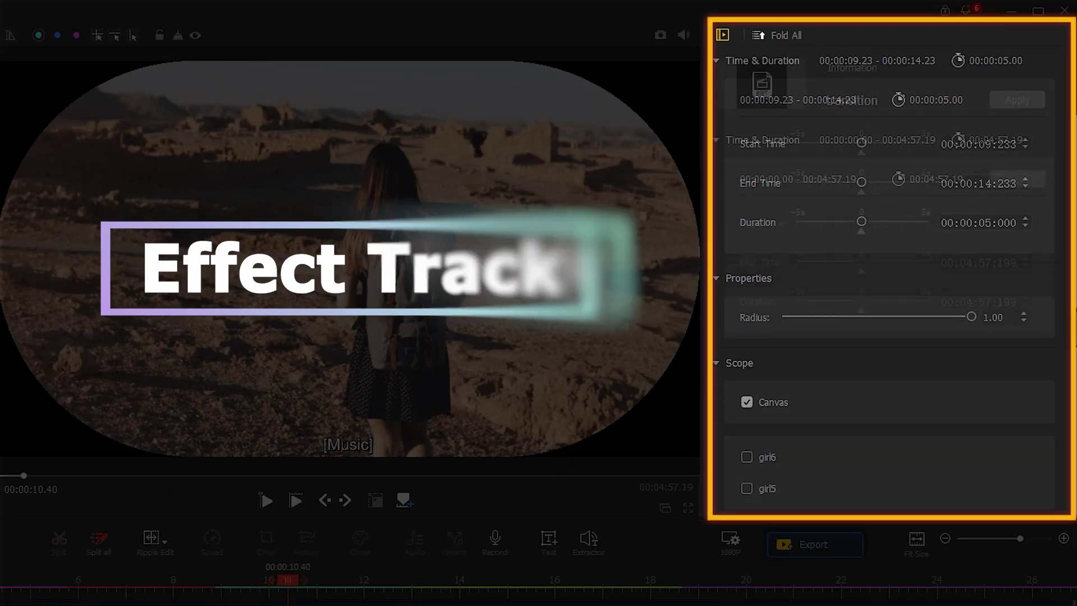